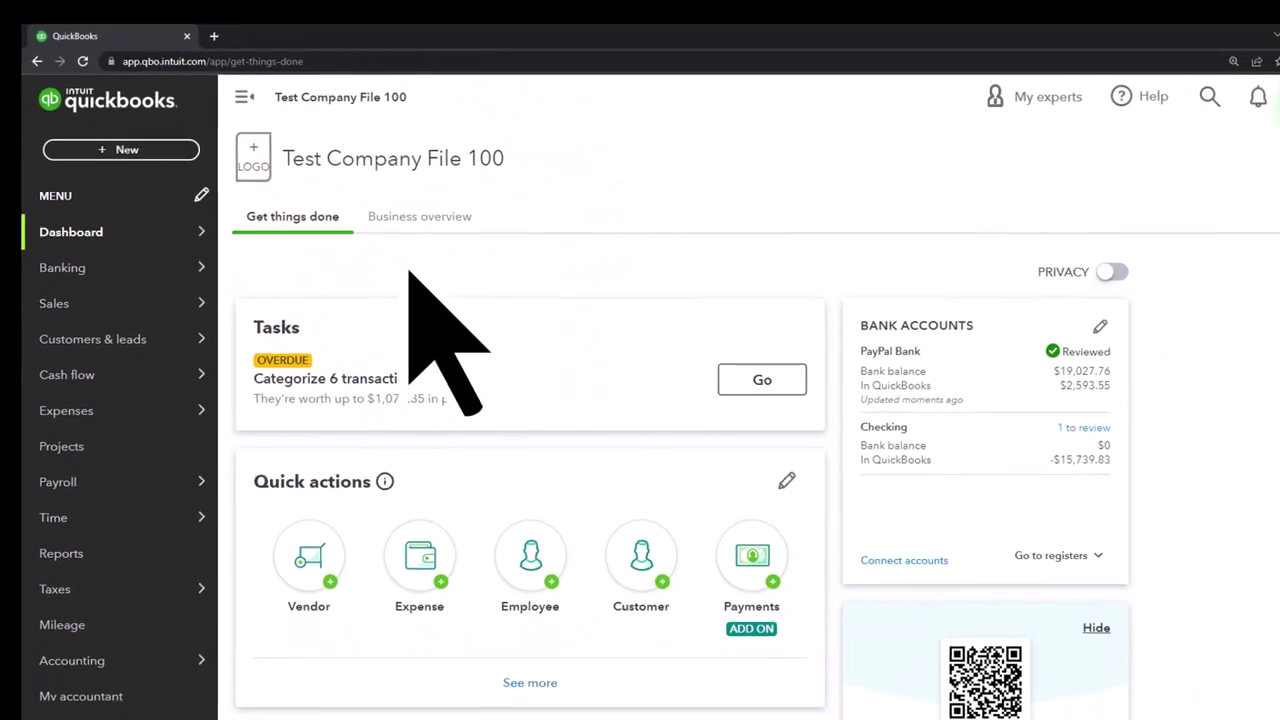
Step: Duplicate the QuickBooks tab into a third copy and move to the second tab
left_click(1226, 97)
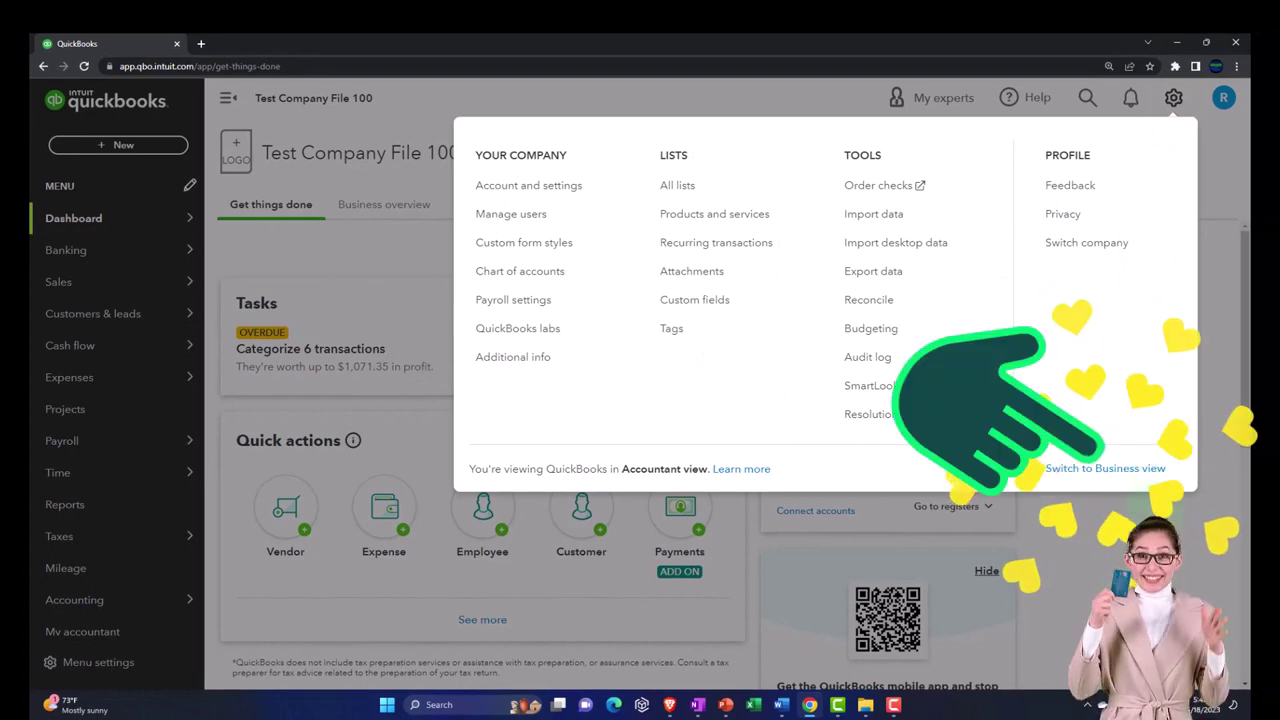
key("Escape")
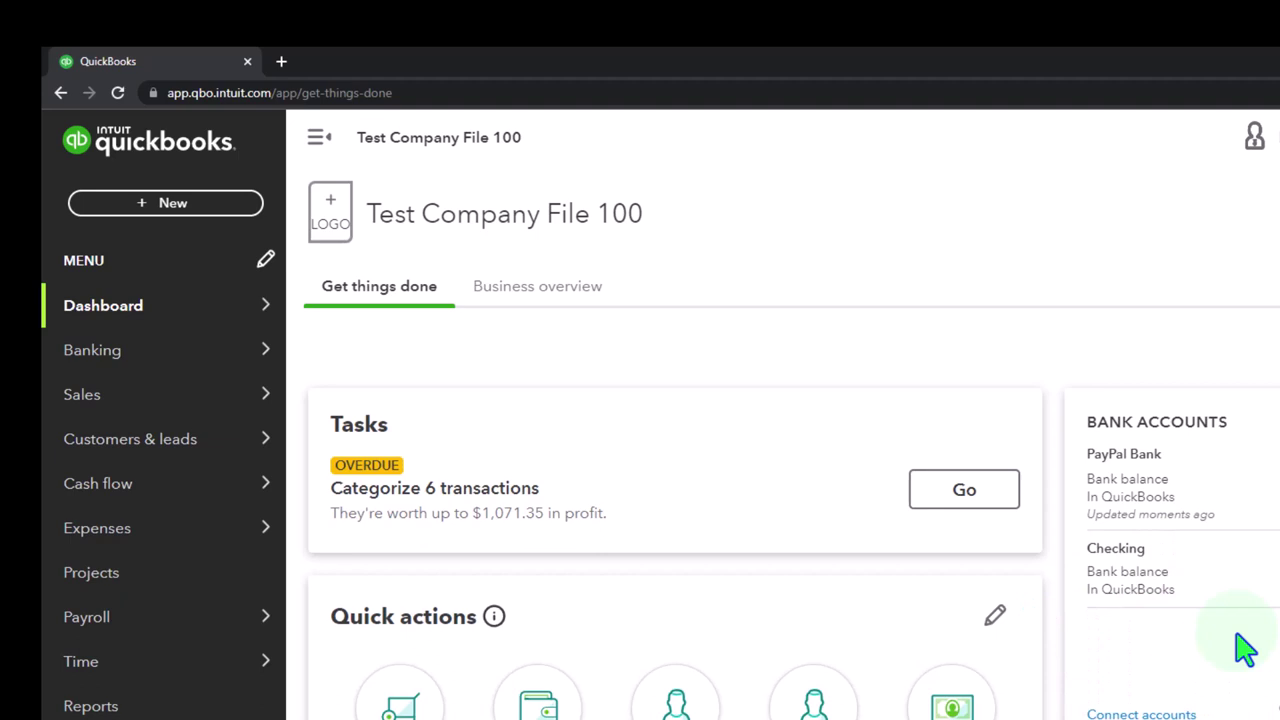
right_click(212, 61)
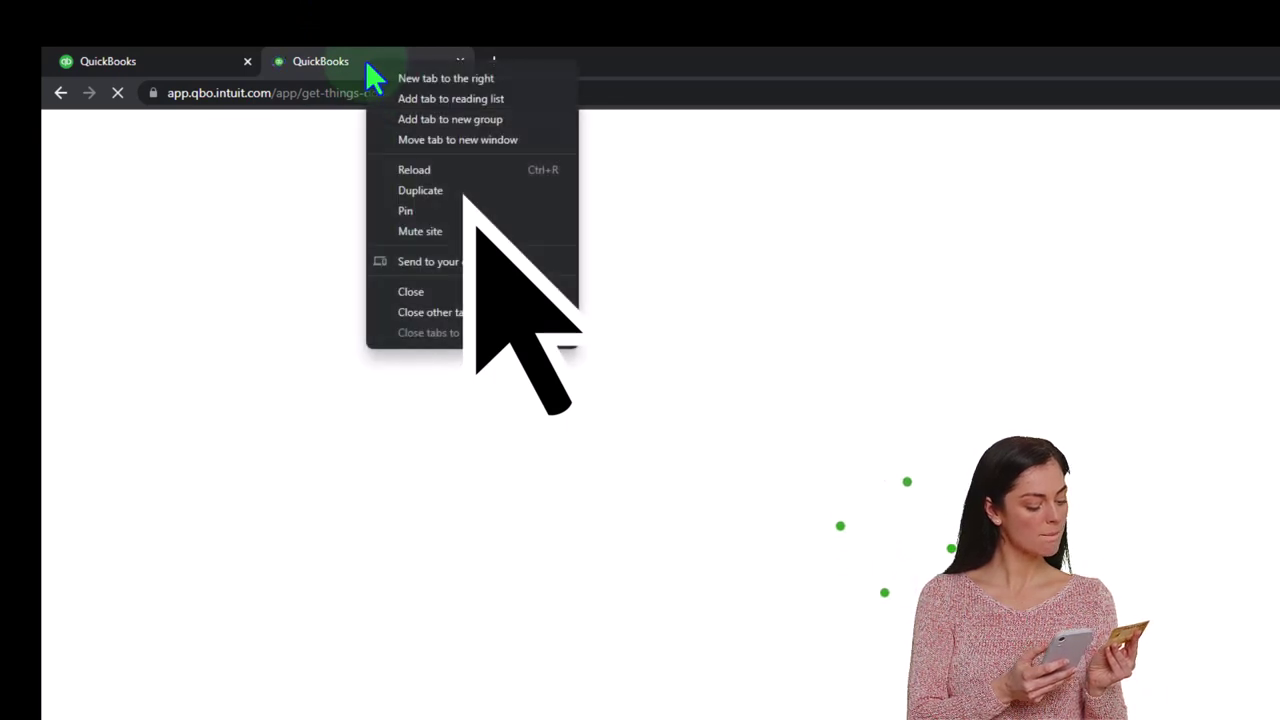
left_click(426, 190)
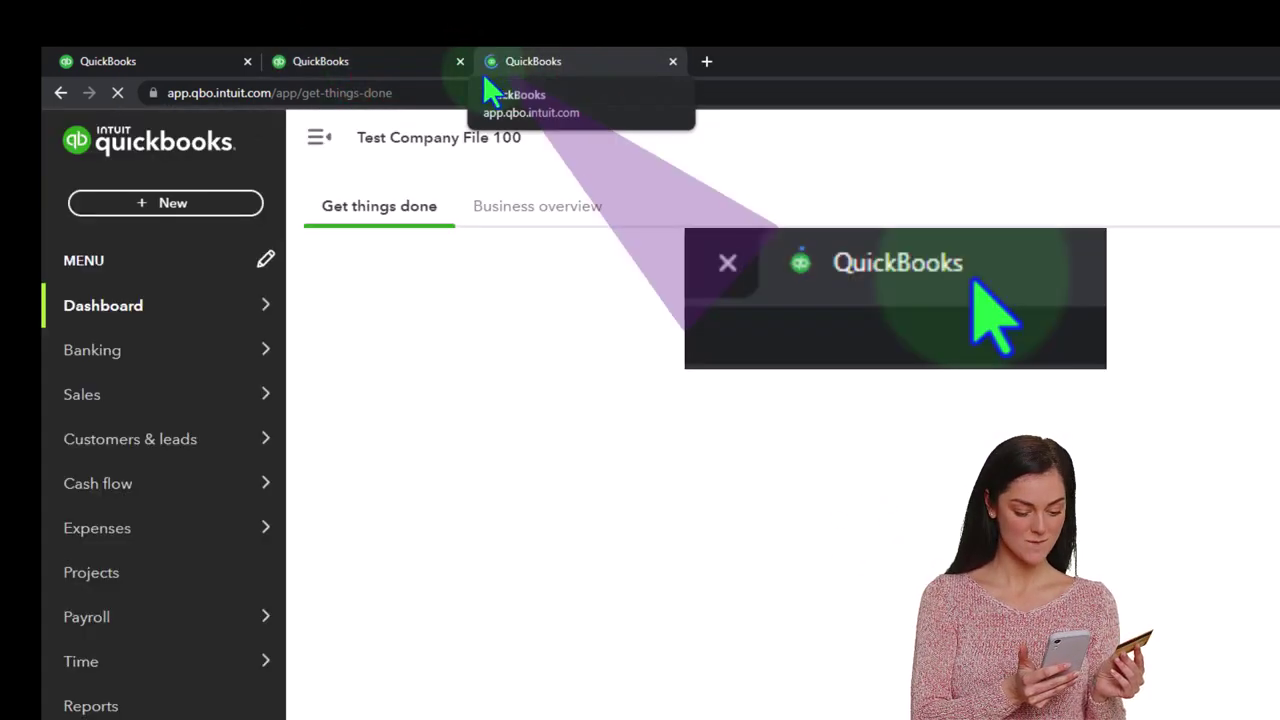
left_click(378, 55)
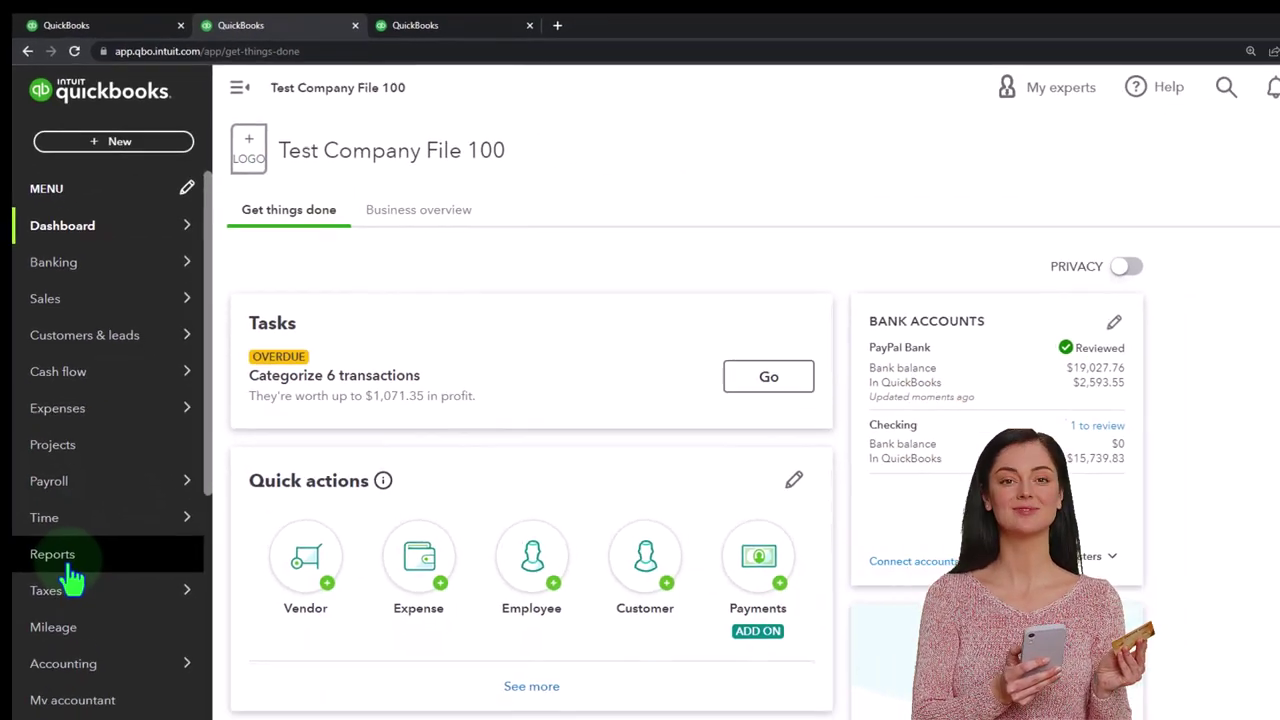
Step: From Reports, open Balance Sheet in the second tab and Profit and Loss in the third
left_click(68, 562)
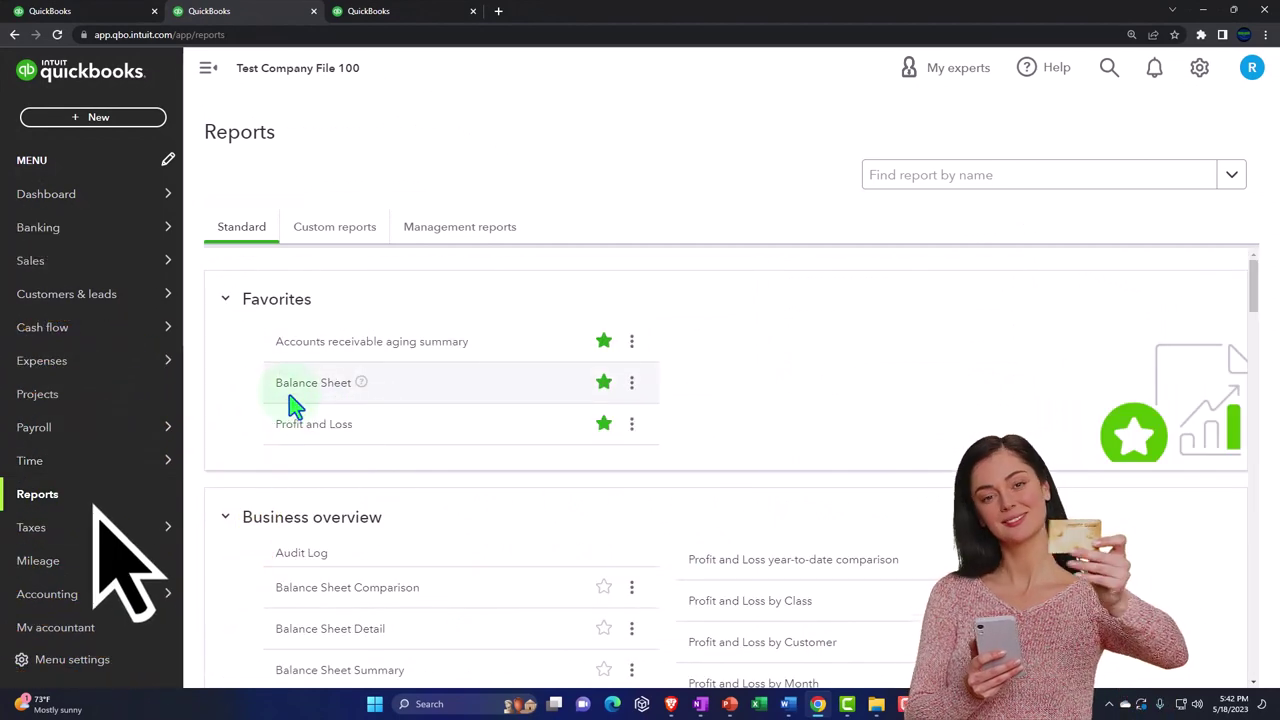
left_click(298, 395)
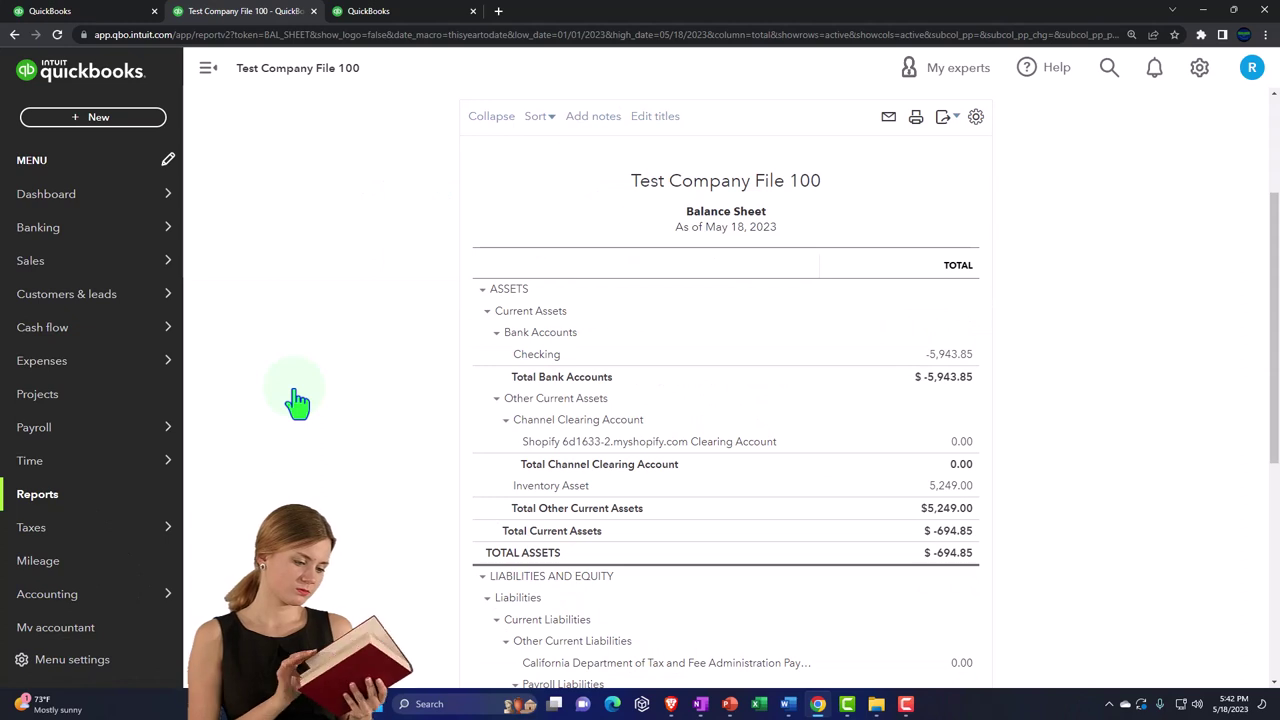
left_click(392, 14)
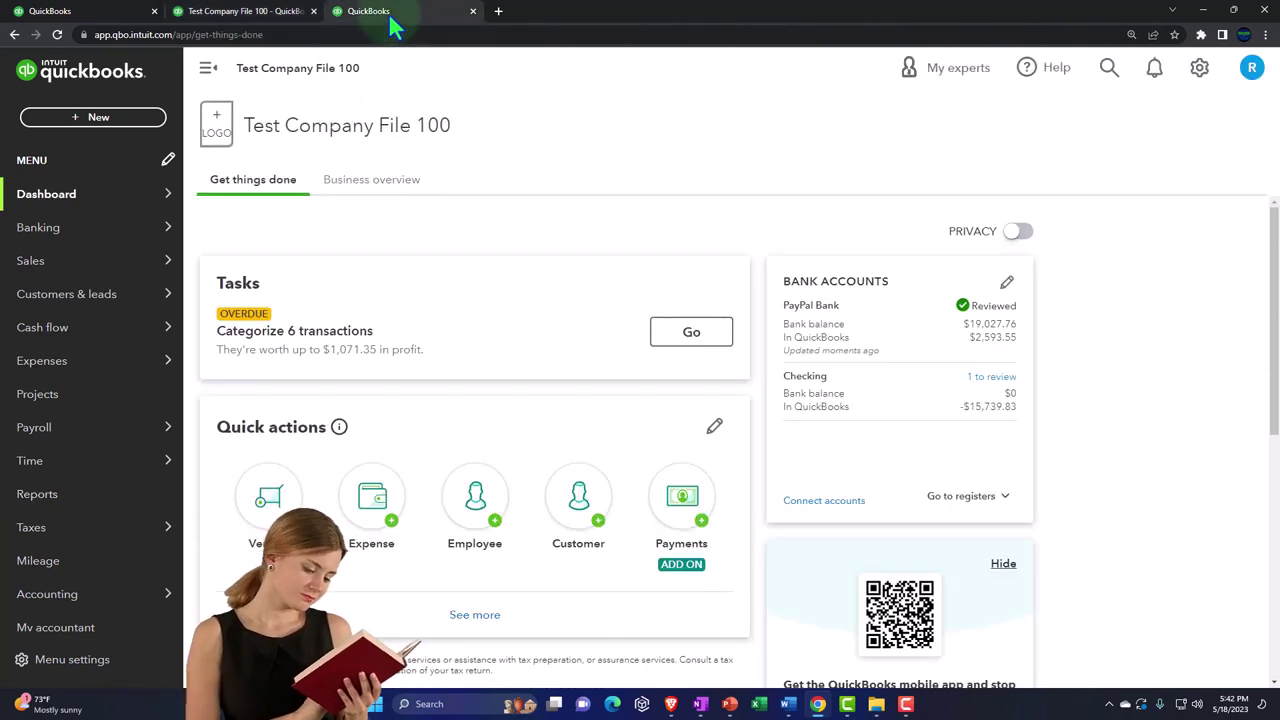
left_click(79, 500)
mouse_move(160, 465)
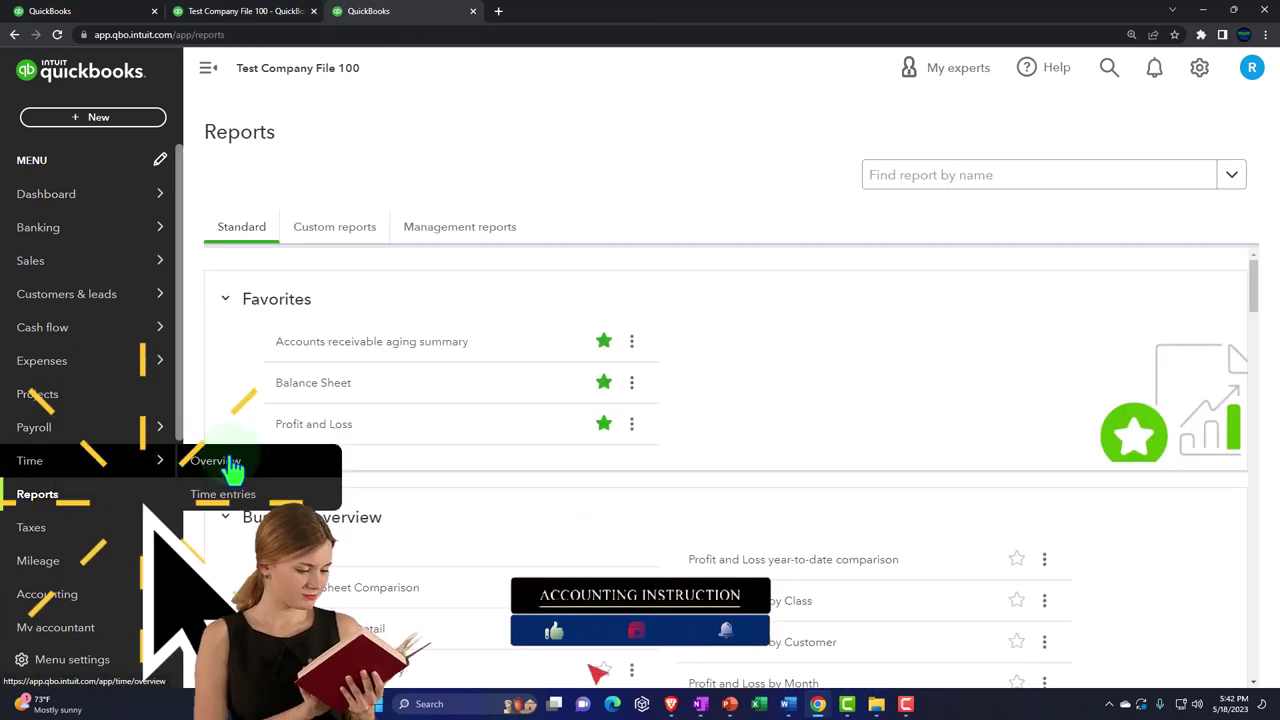
left_click(302, 426)
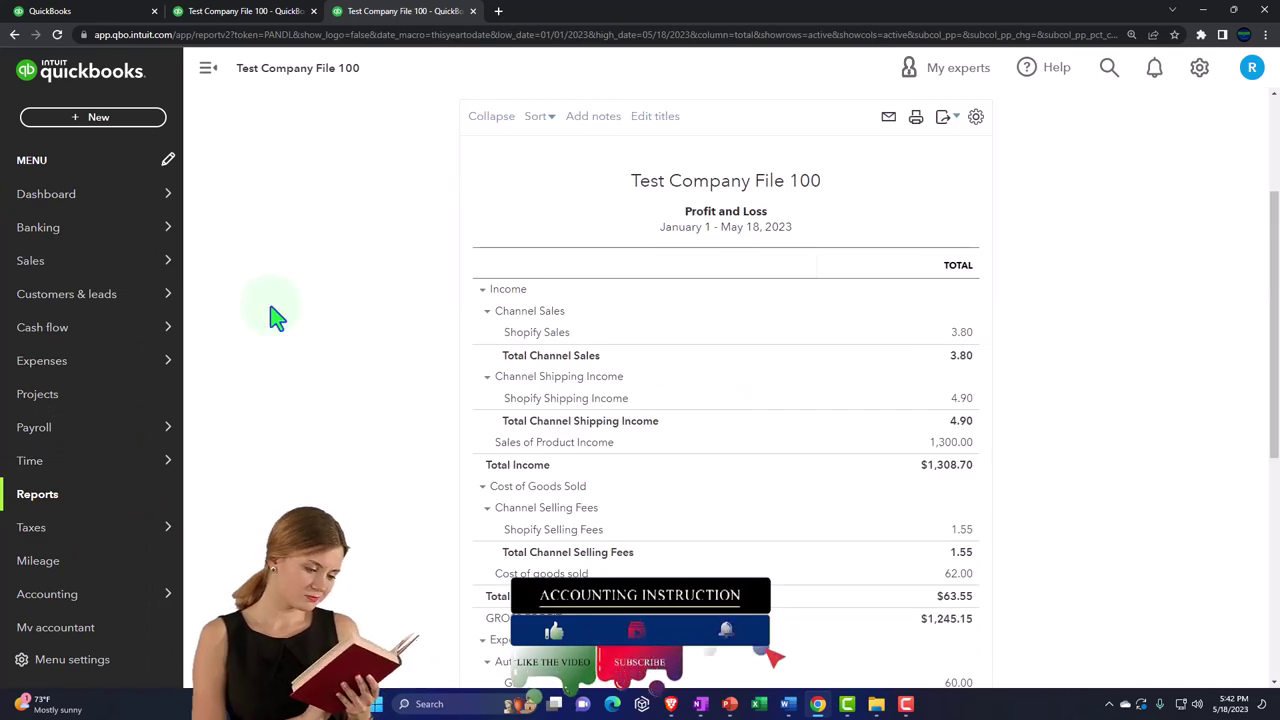
Step: Set the Profit and Loss period to 01/01/2023–12/31/2023 and run the report
left_click(211, 76)
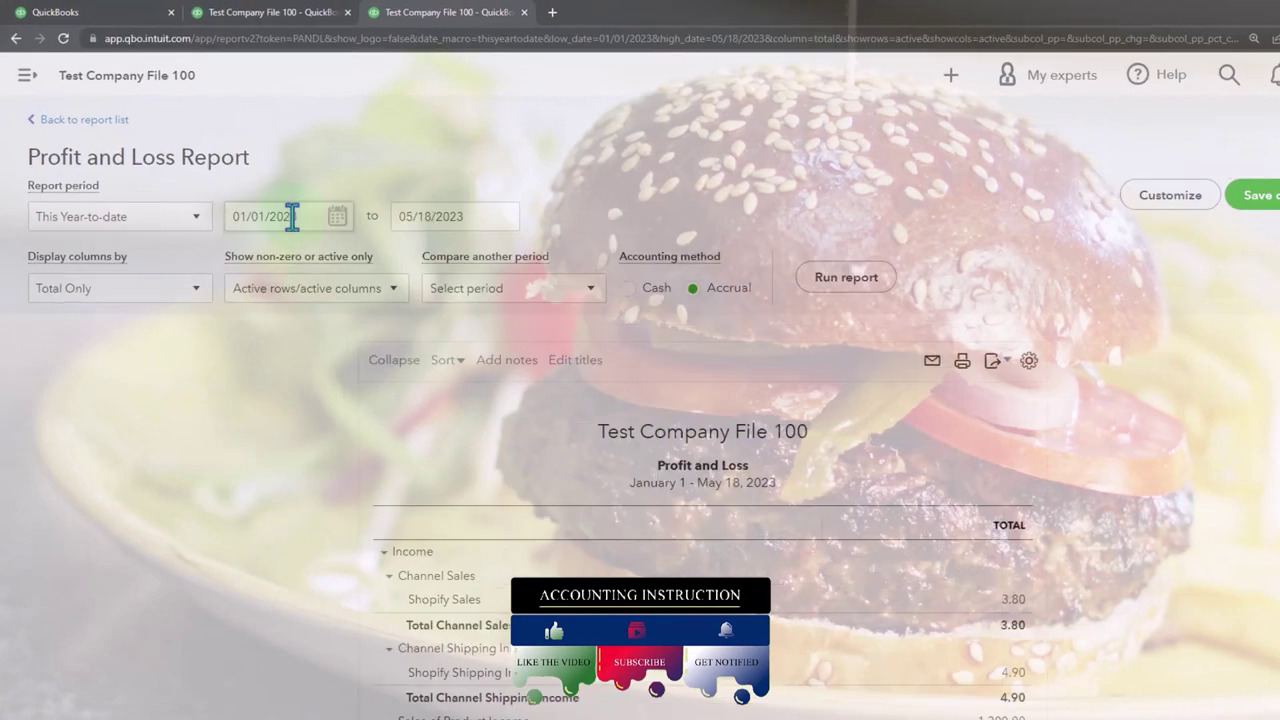
left_click(292, 217)
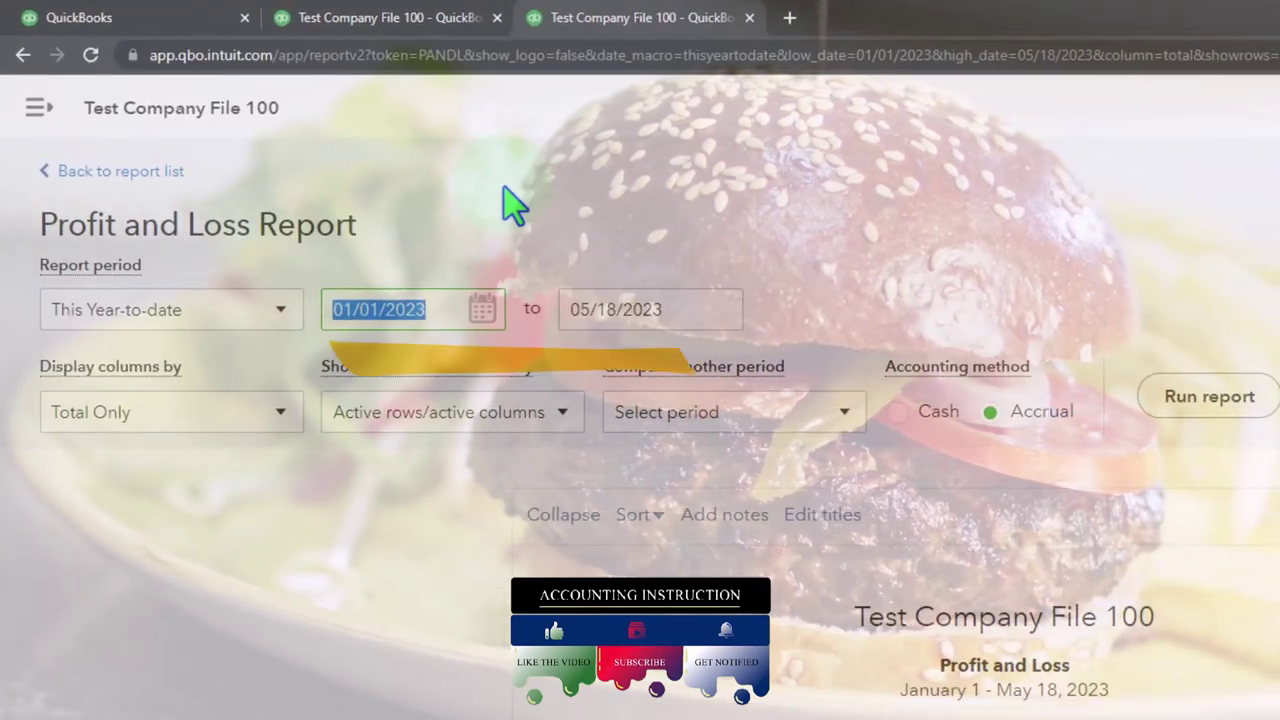
type("010123")
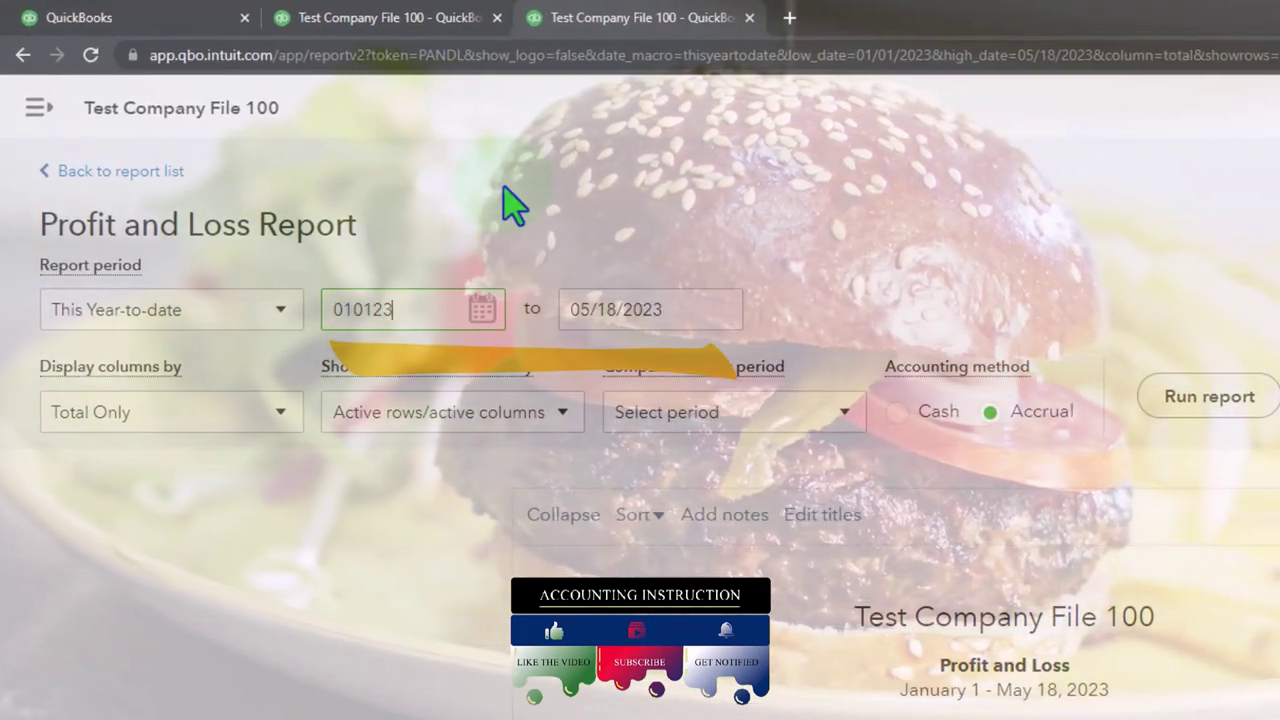
key("Tab")
type("123123")
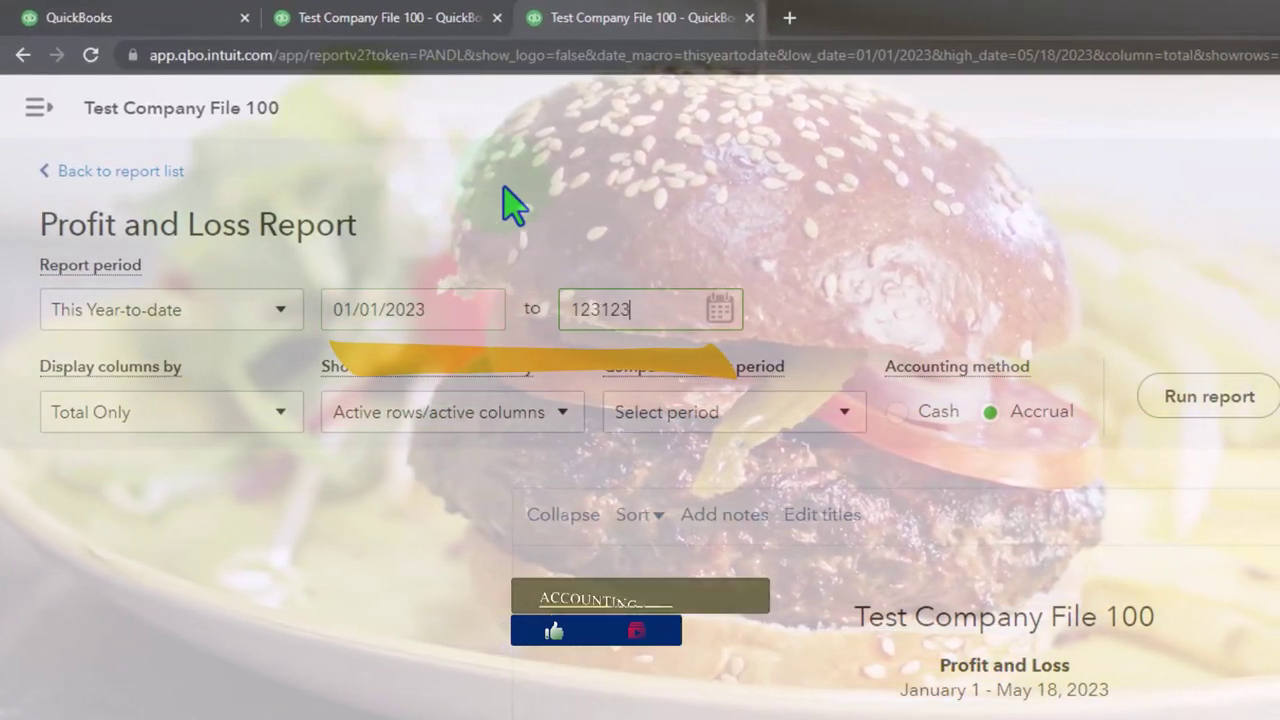
key("Tab")
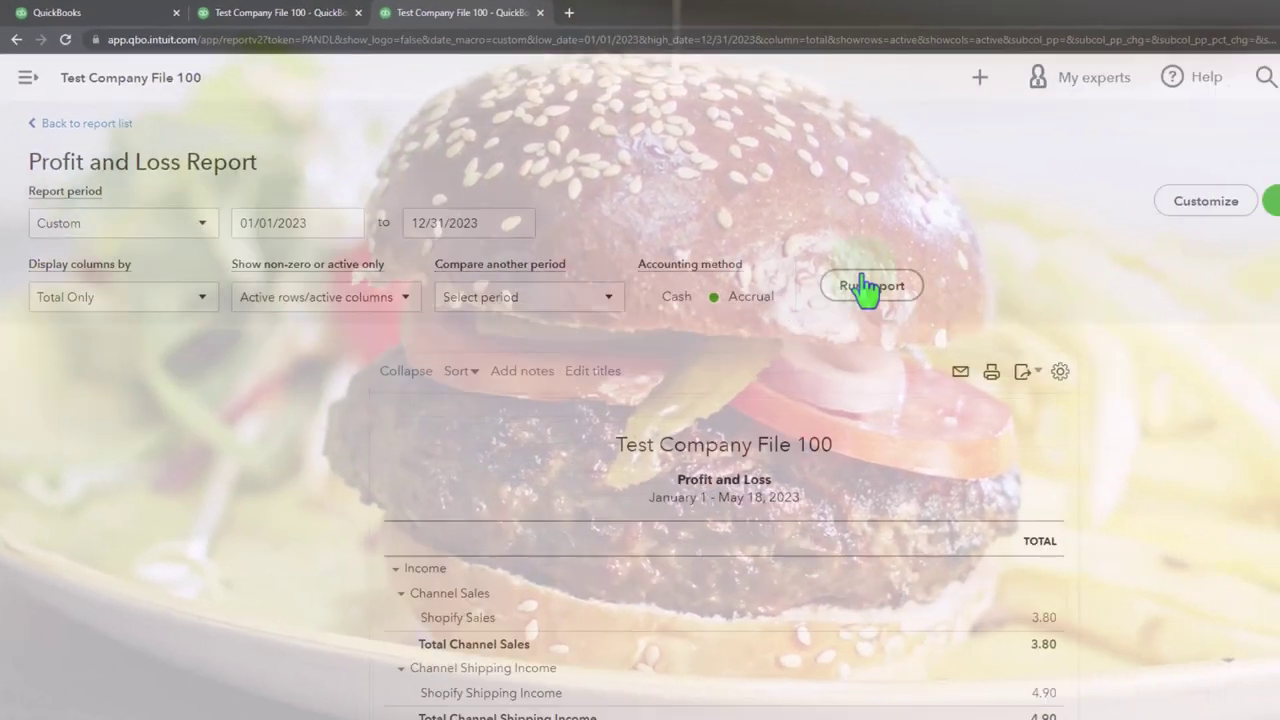
left_click(1040, 345)
scroll(950, 310, "down", 3)
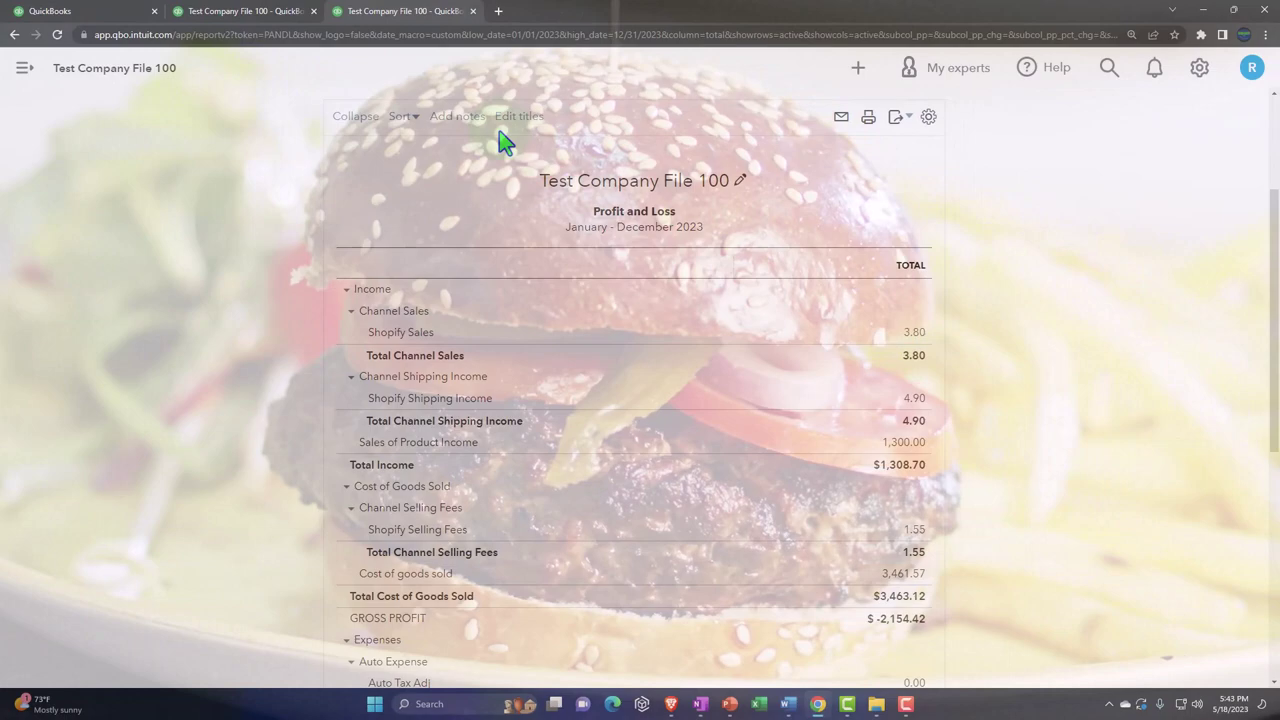
Step: In the Balance Sheet tab, enter 01/01/2023 to 12/31/2023 and run the report
left_click(262, 14)
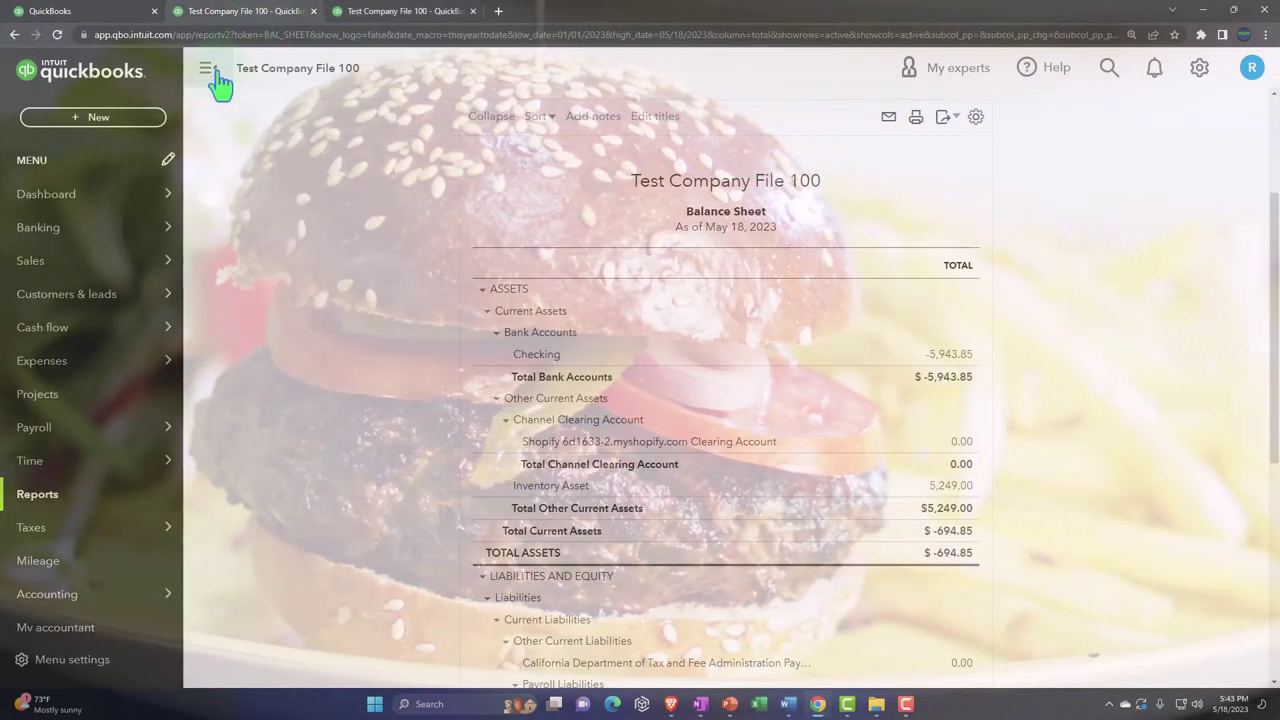
left_click(209, 72)
scroll(223, 309, "up", 3)
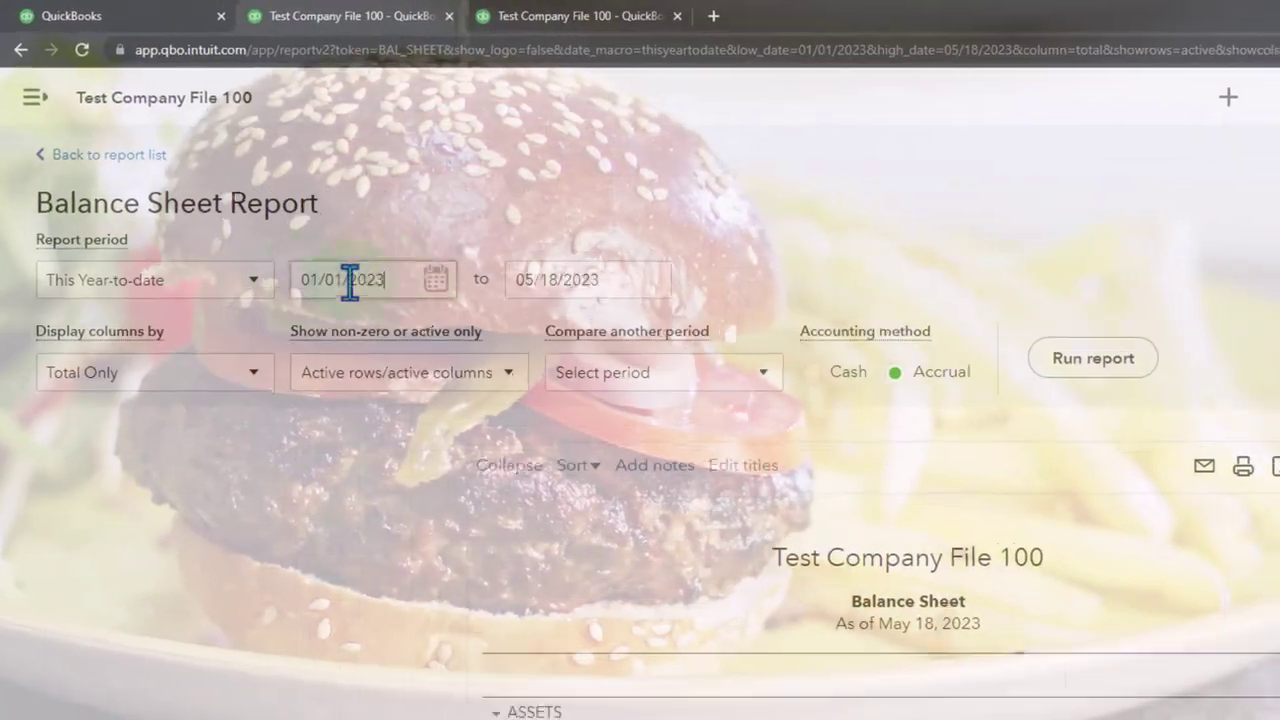
left_click(300, 237)
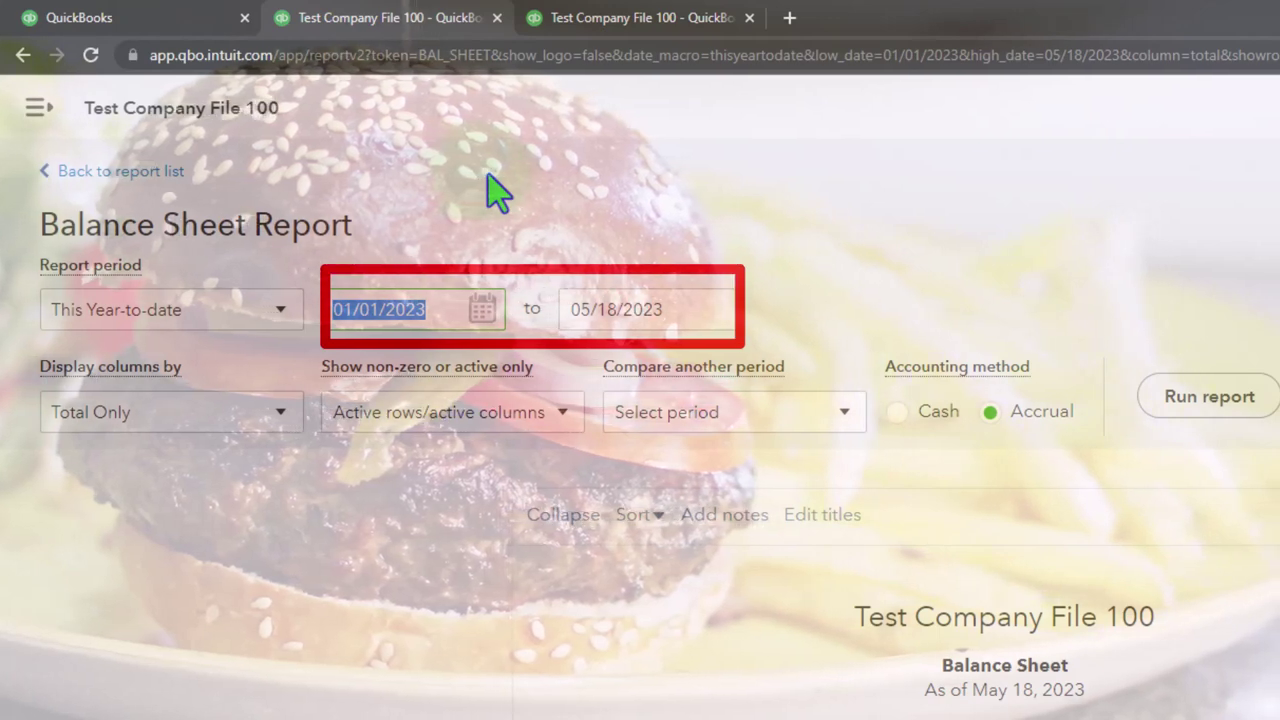
type("010")
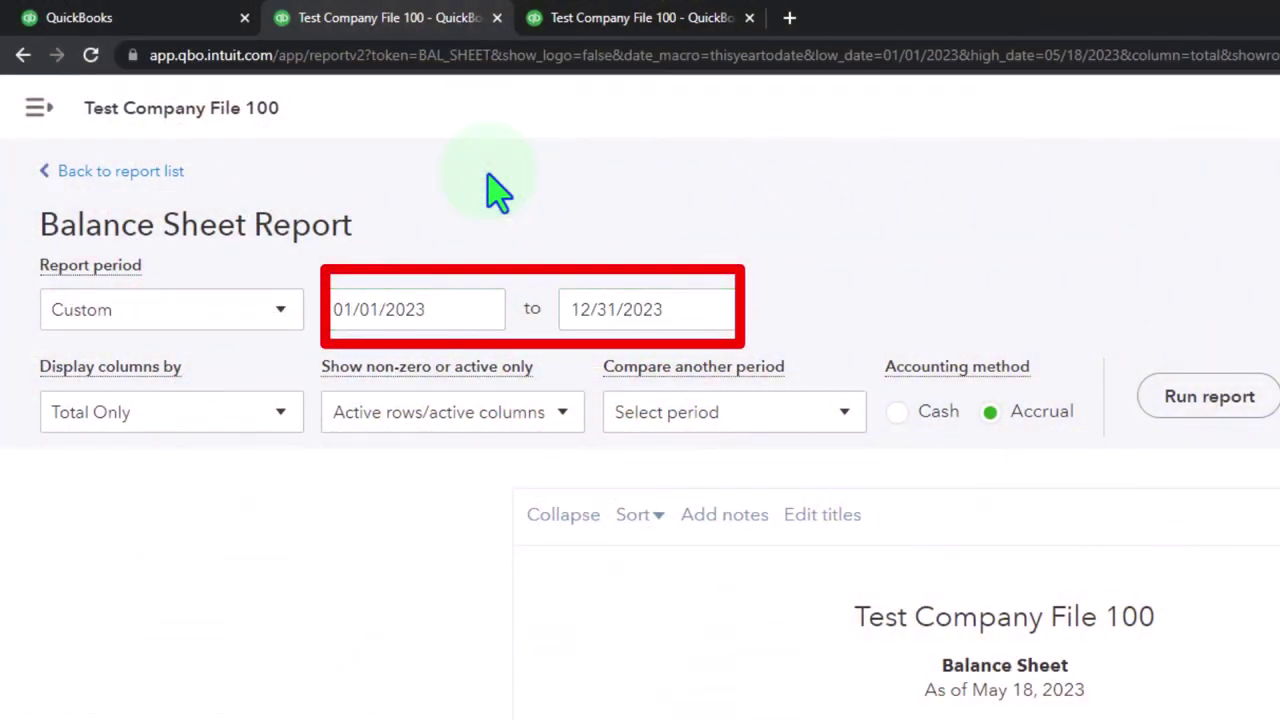
left_click(1165, 397)
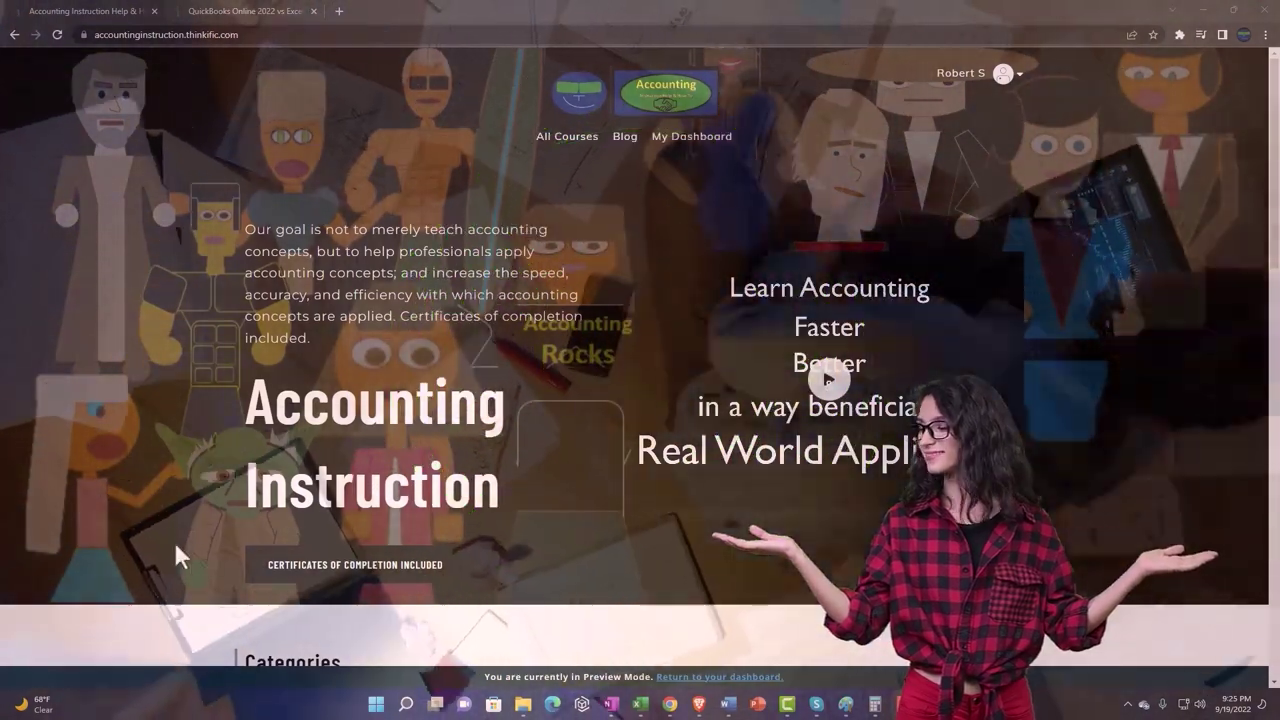
Step: Browse the course categories, then expand OneNote - Getting Started 2022 in the lesson tab
scroll(174, 554, "down", 5)
scroll(176, 545, "down", 3)
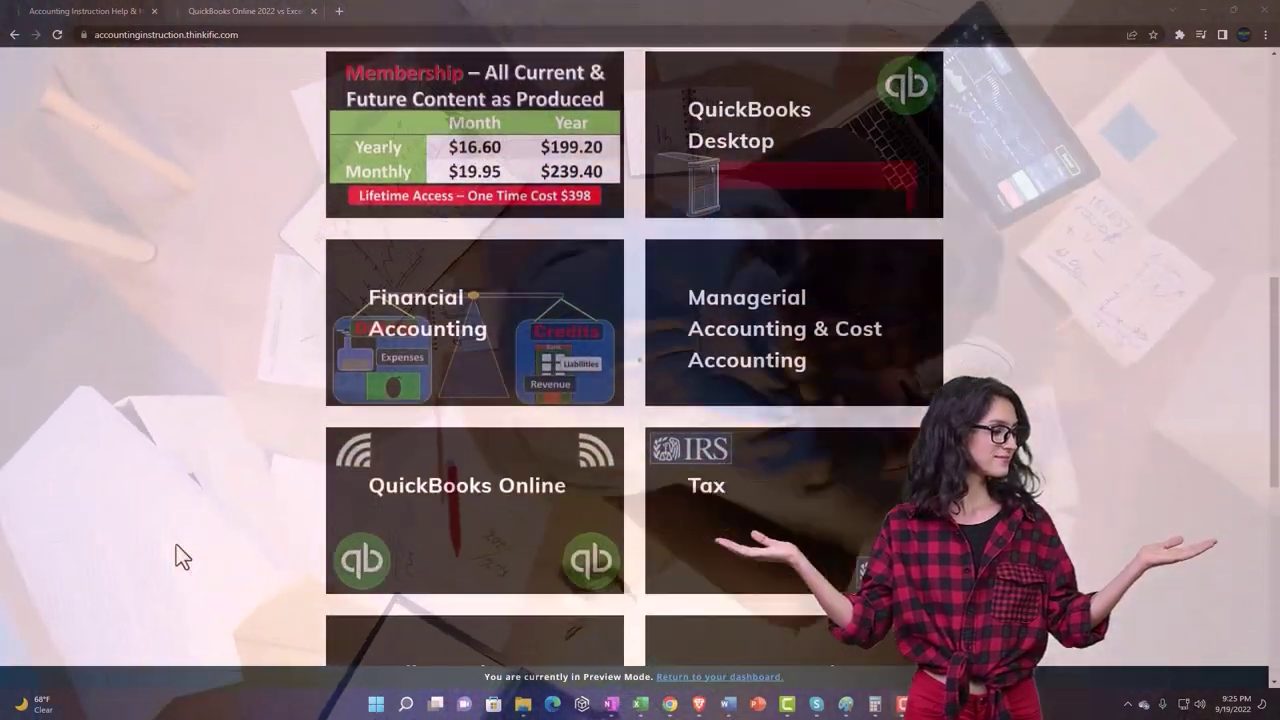
scroll(176, 545, "down", 4)
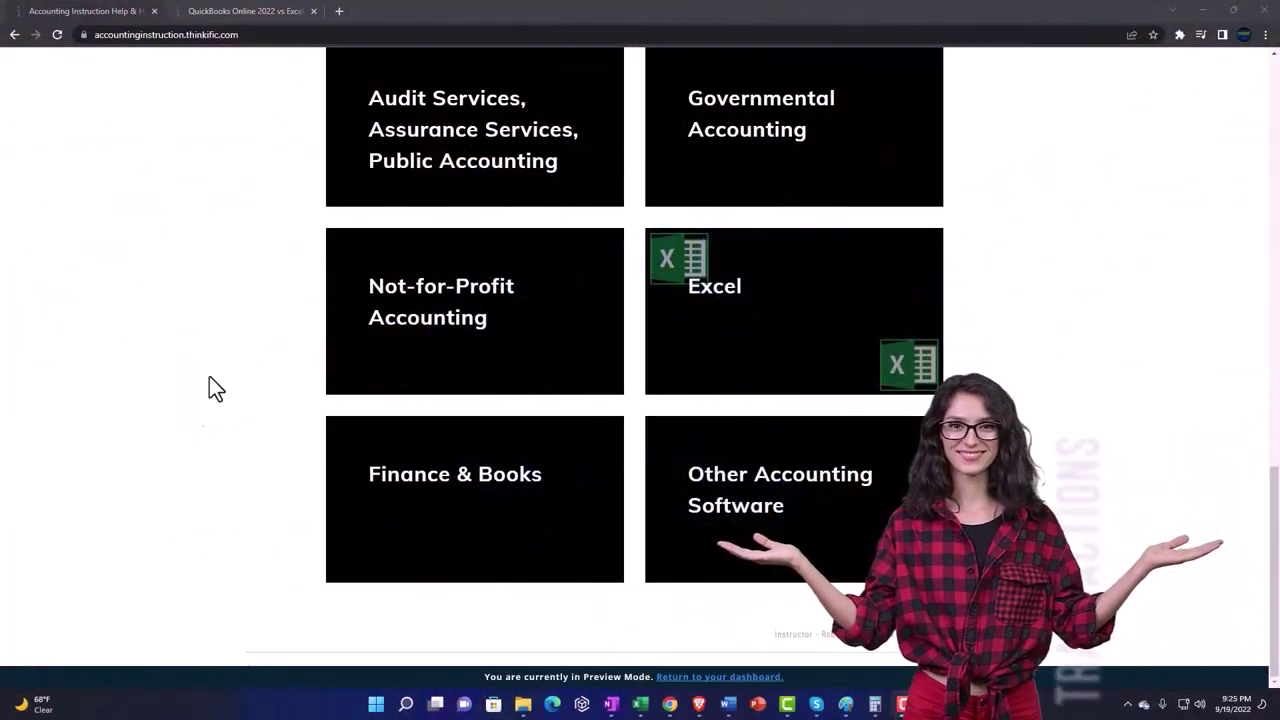
left_click(228, 10)
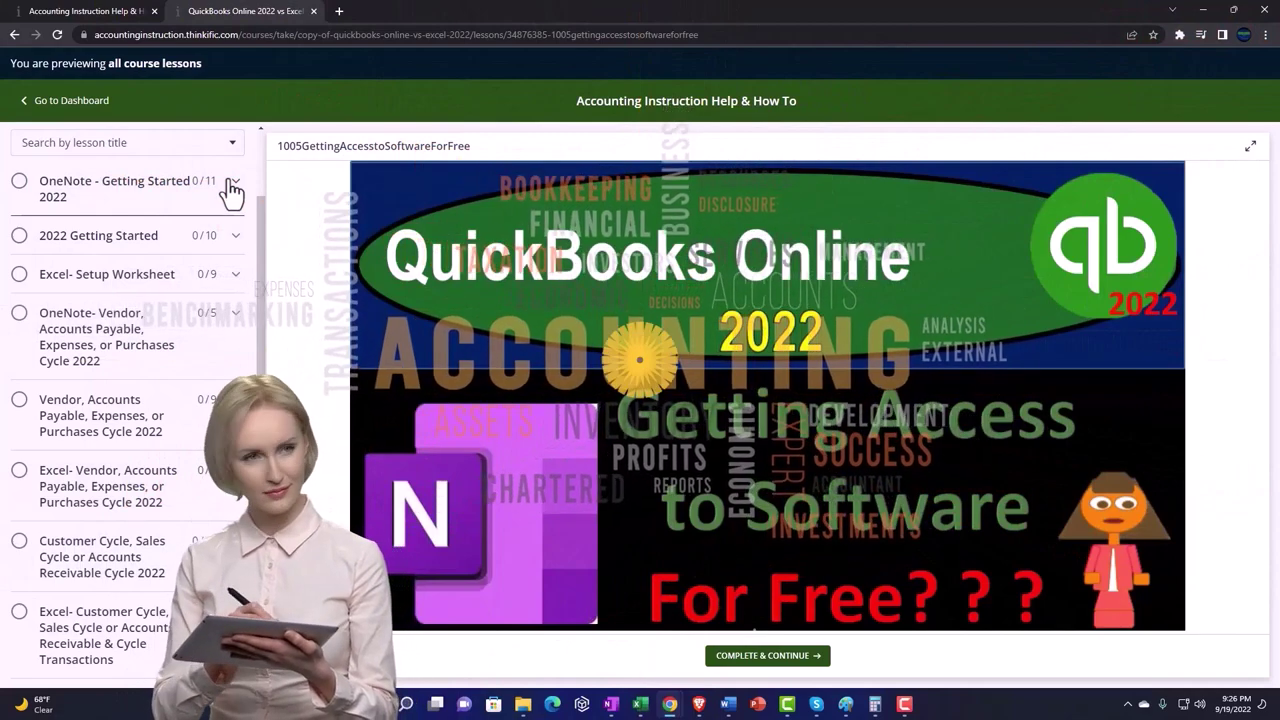
left_click(232, 188)
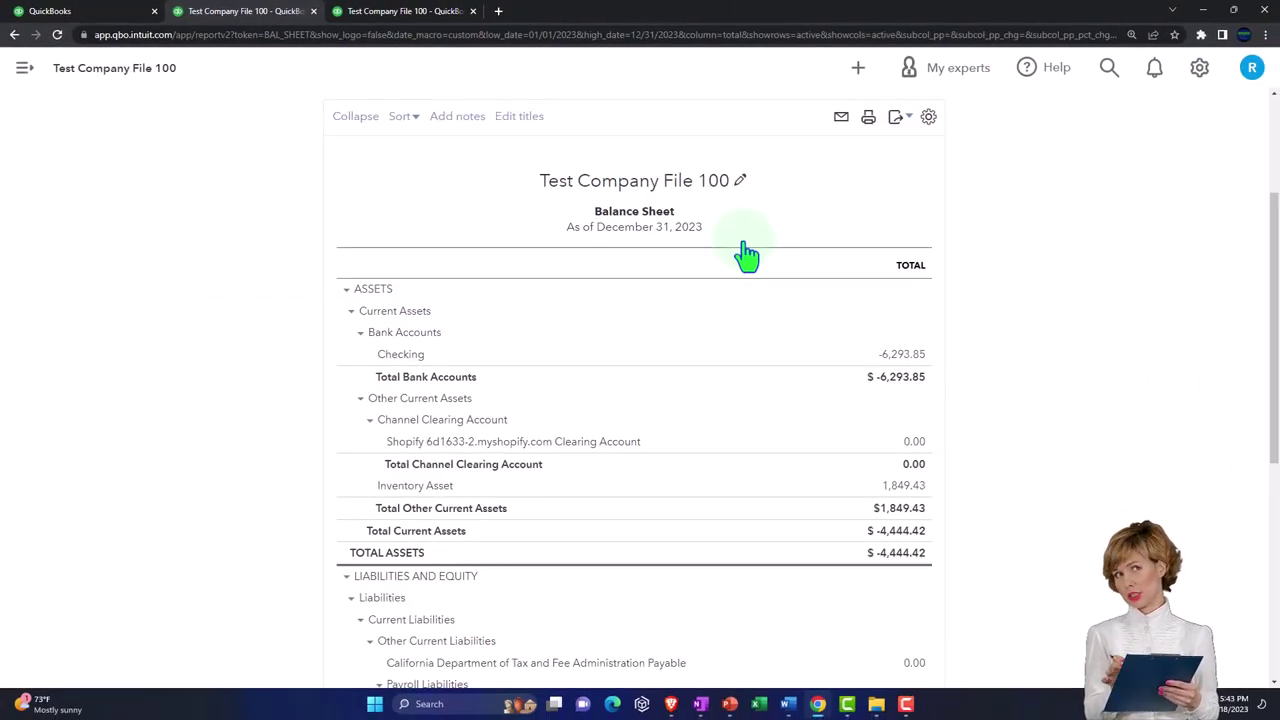
Step: Switch to the first tab showing the Test Company File 100 dashboard
left_click(101, 14)
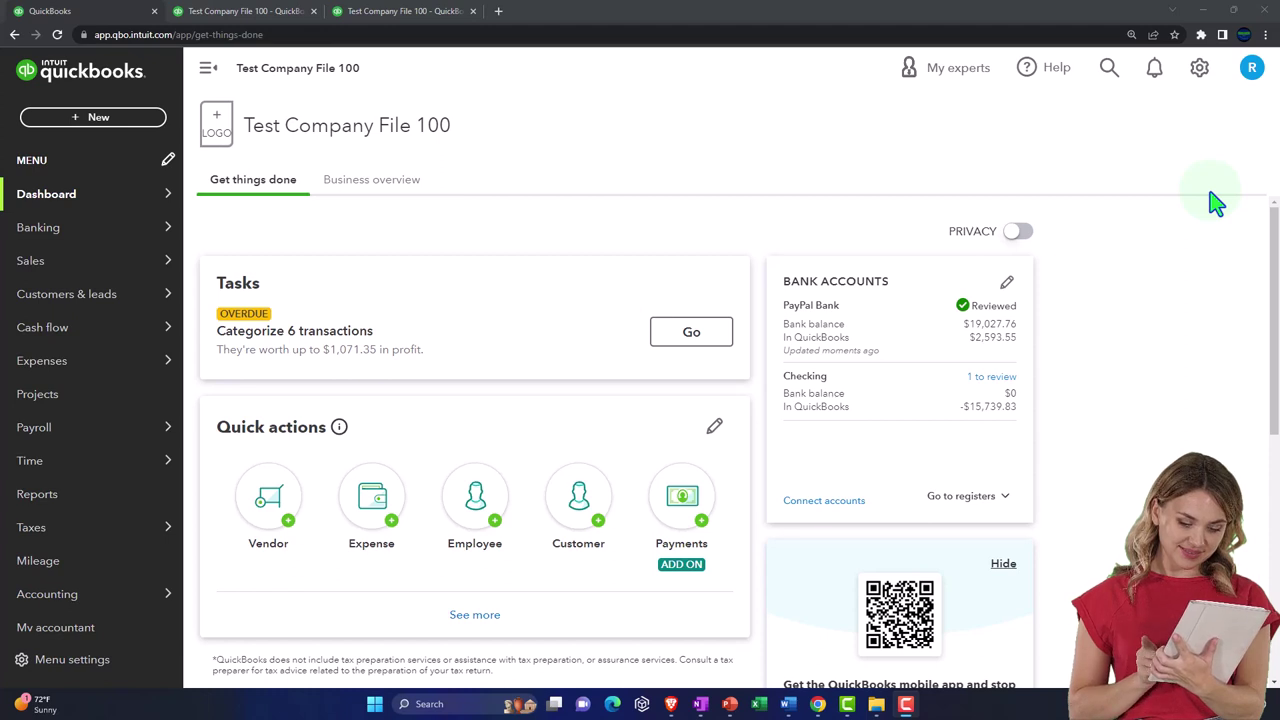
Step: Go to Banking and scroll to the $7.15 Shopify Pay deposit awaiting review
left_click(172, 227)
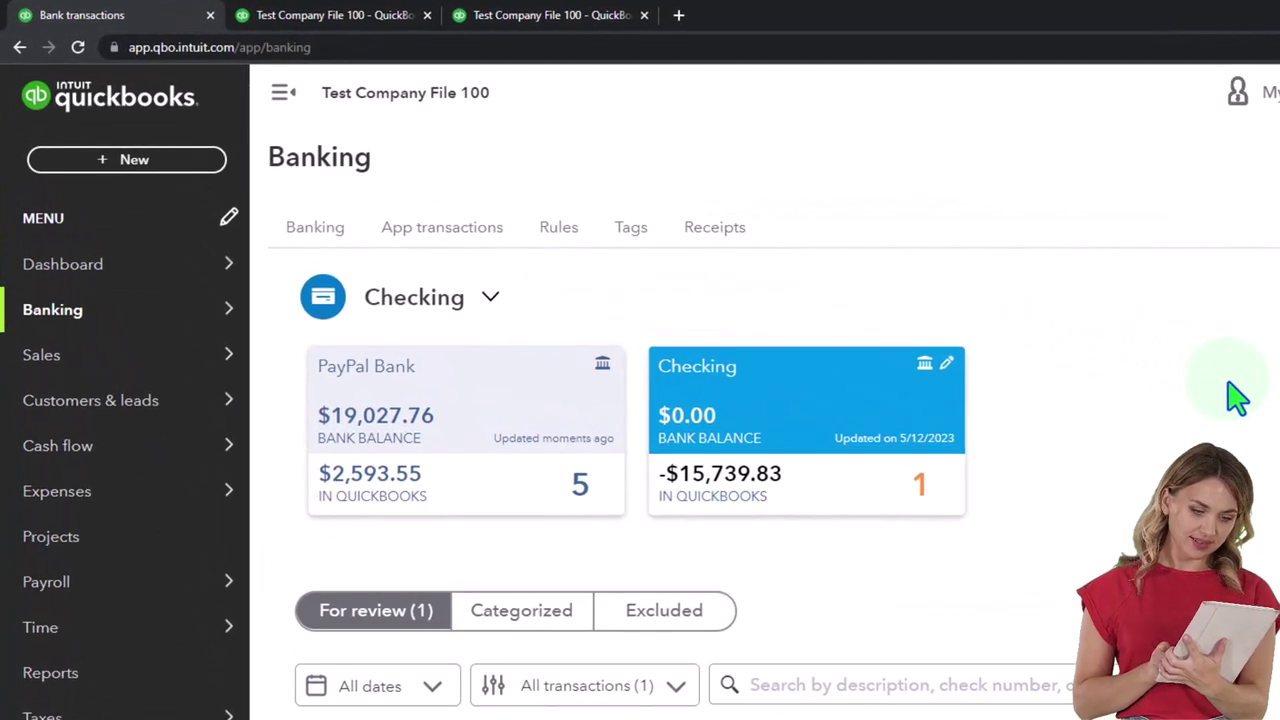
scroll(1235, 395, "down", 1)
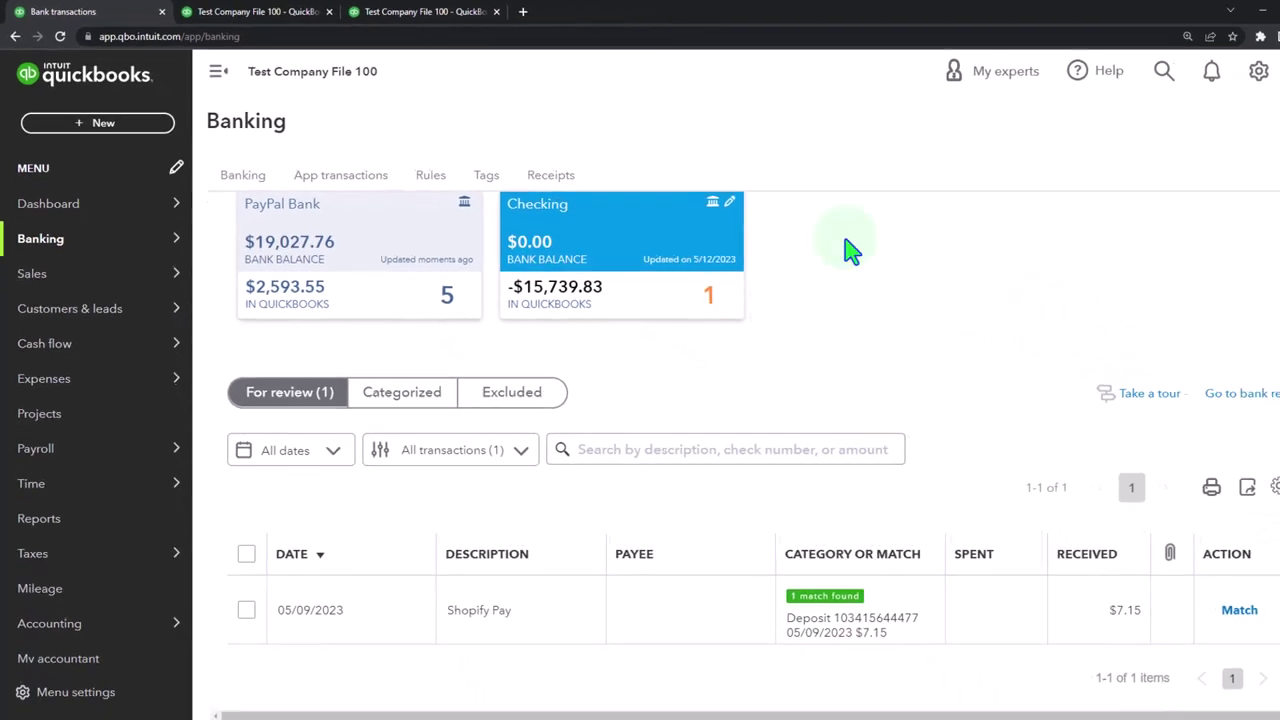
left_click(432, 20)
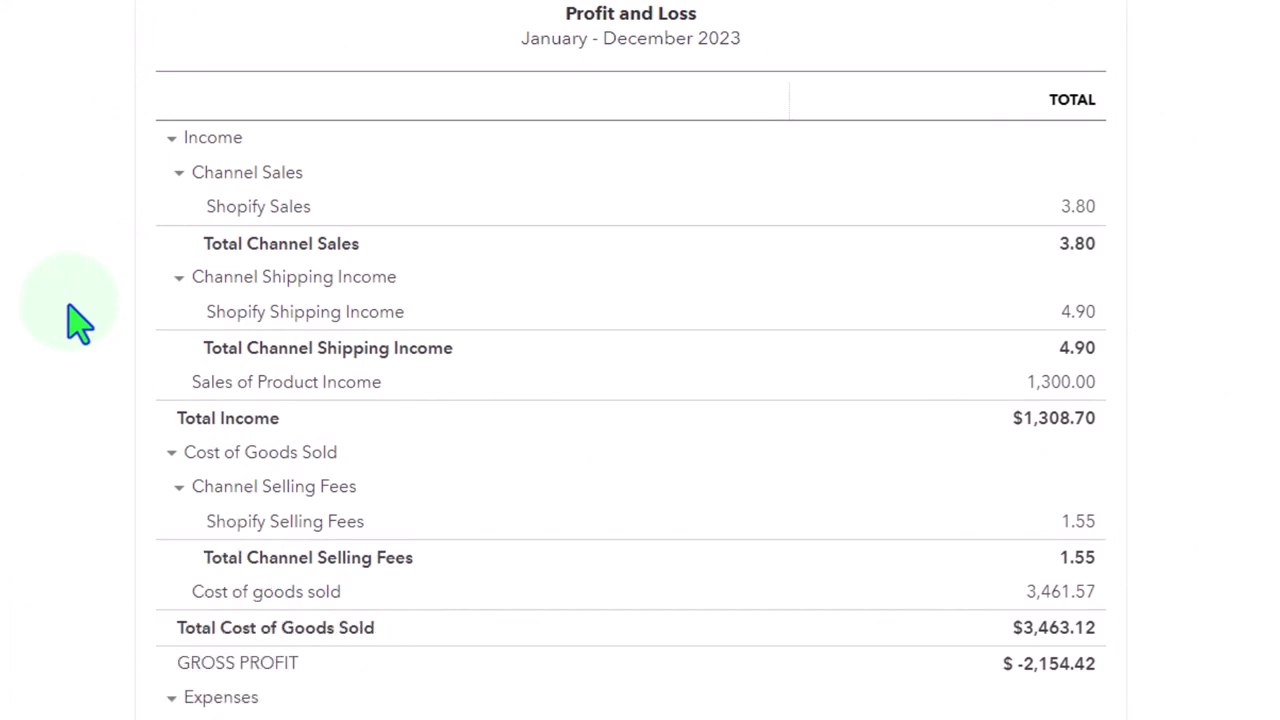
key("ctrl+plus")
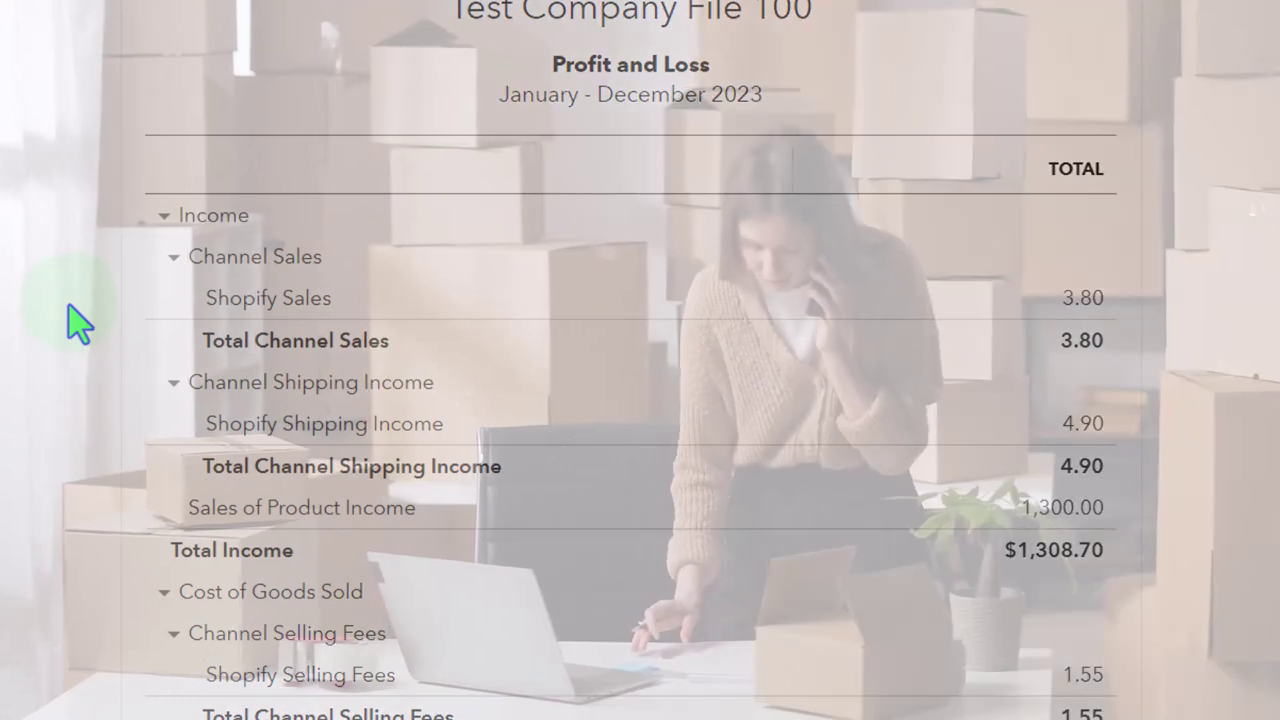
scroll(75, 322, "down", 4)
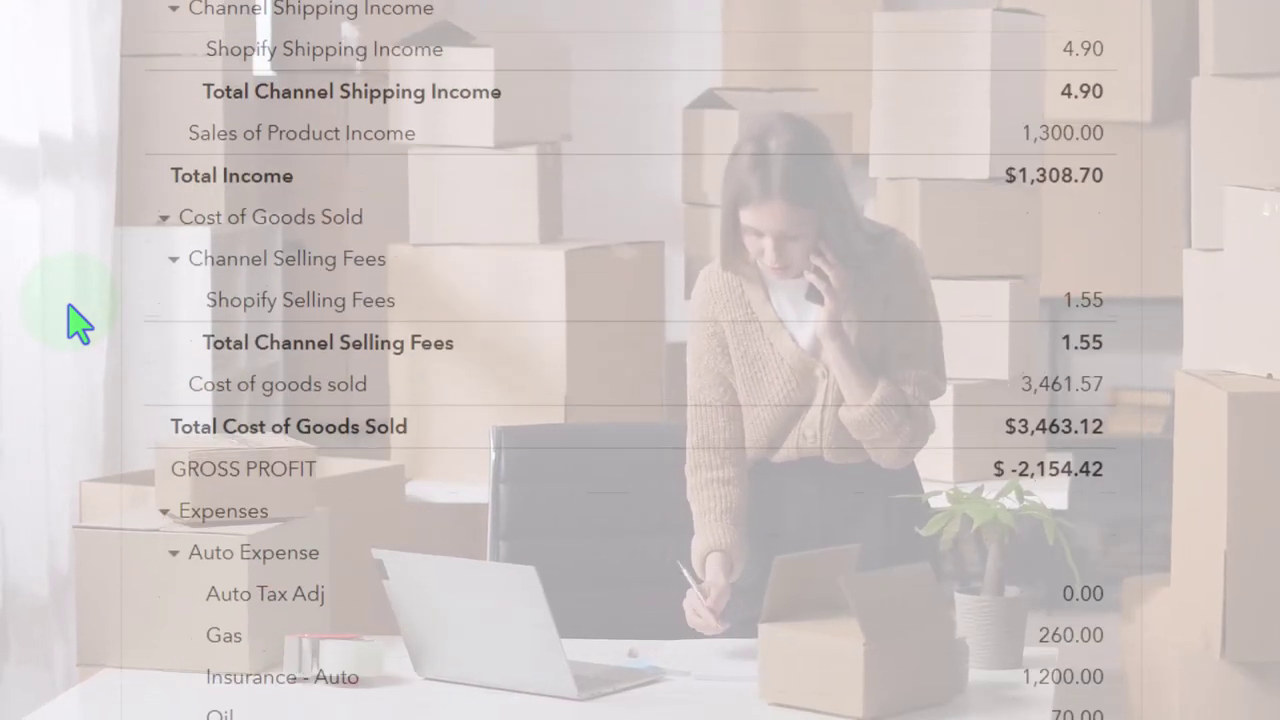
scroll(75, 322, "down", 4)
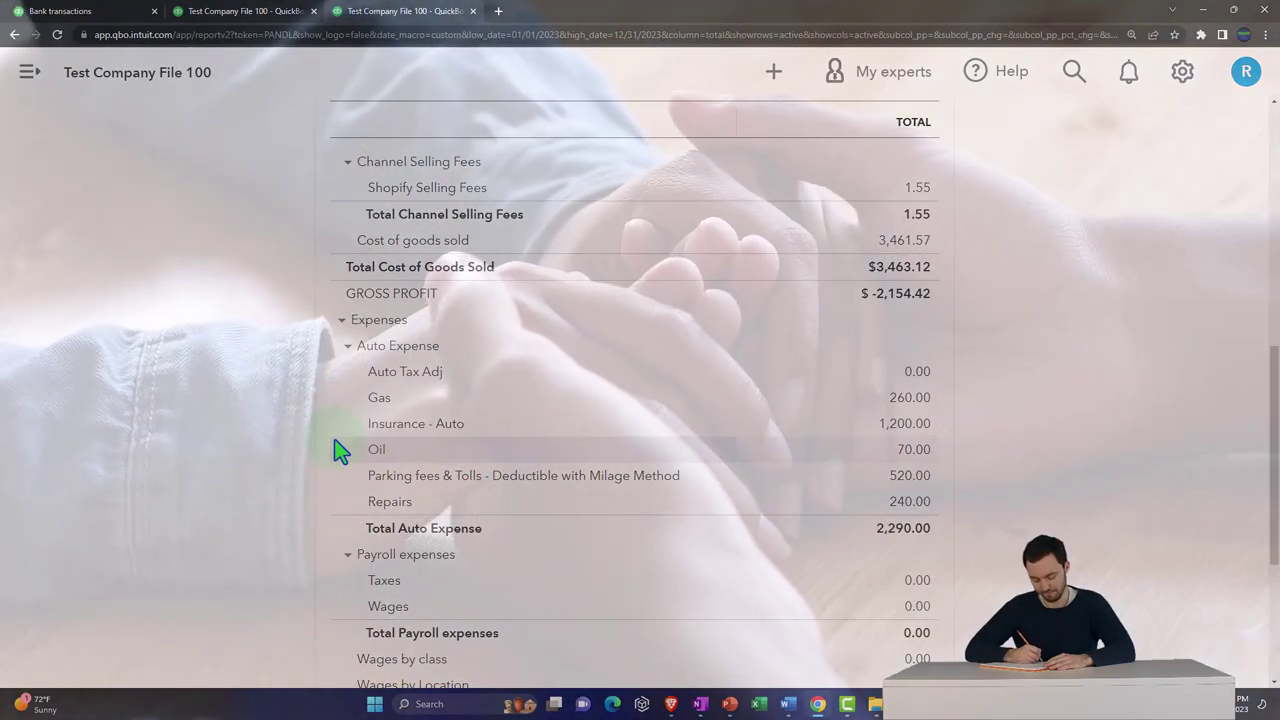
scroll(340, 452, "down", 1)
scroll(340, 452, "down", 3)
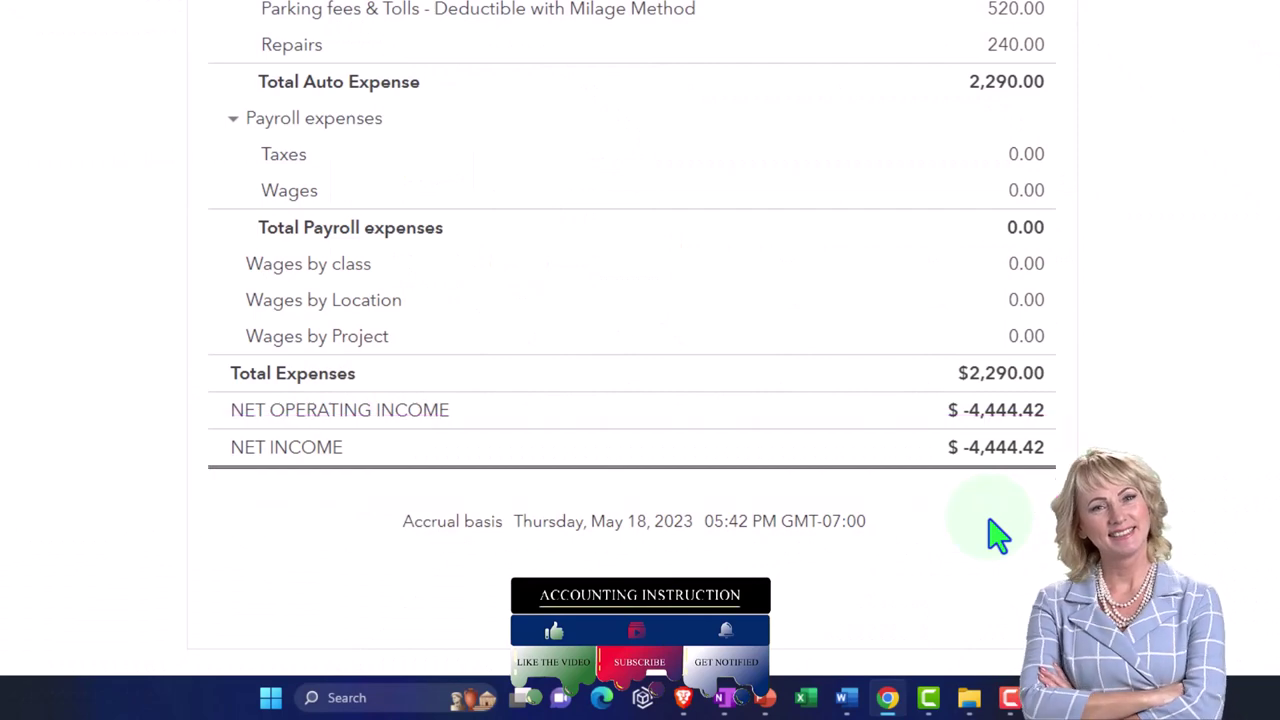
Step: Scroll the report back up to Expenses, then switch to the Bank transactions tab
scroll(997, 535, "up", 4)
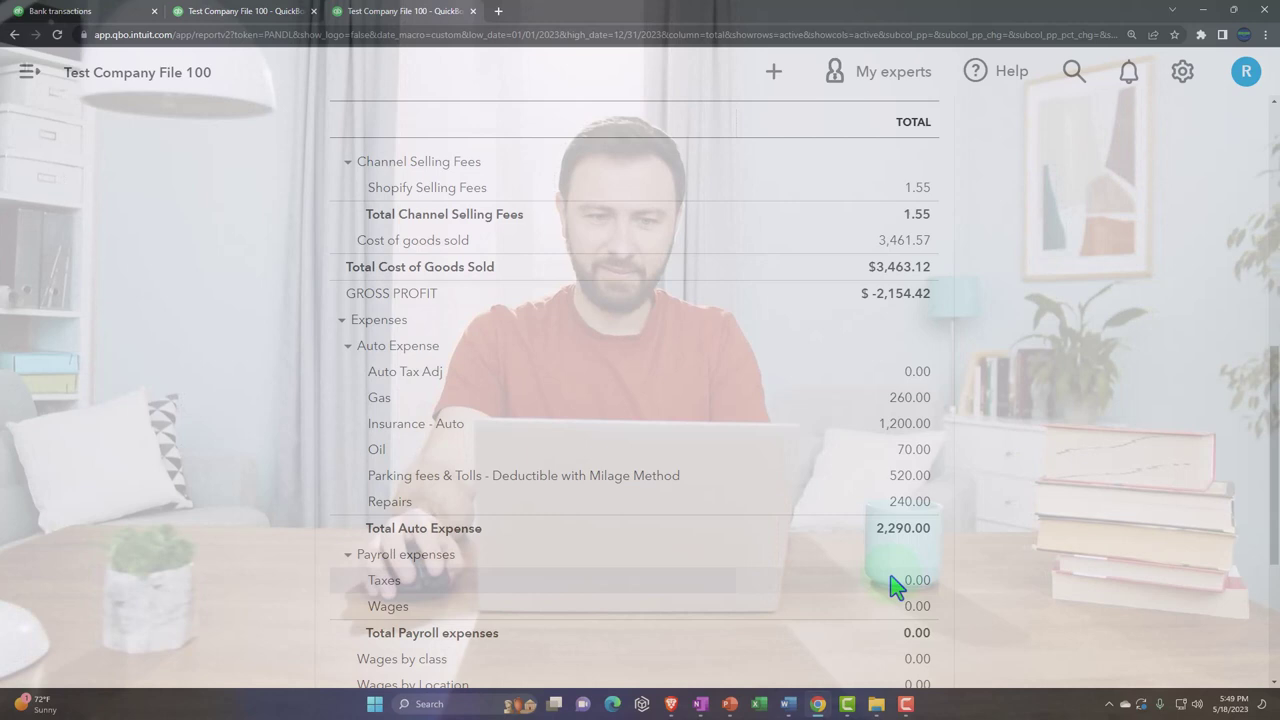
left_click(70, 11)
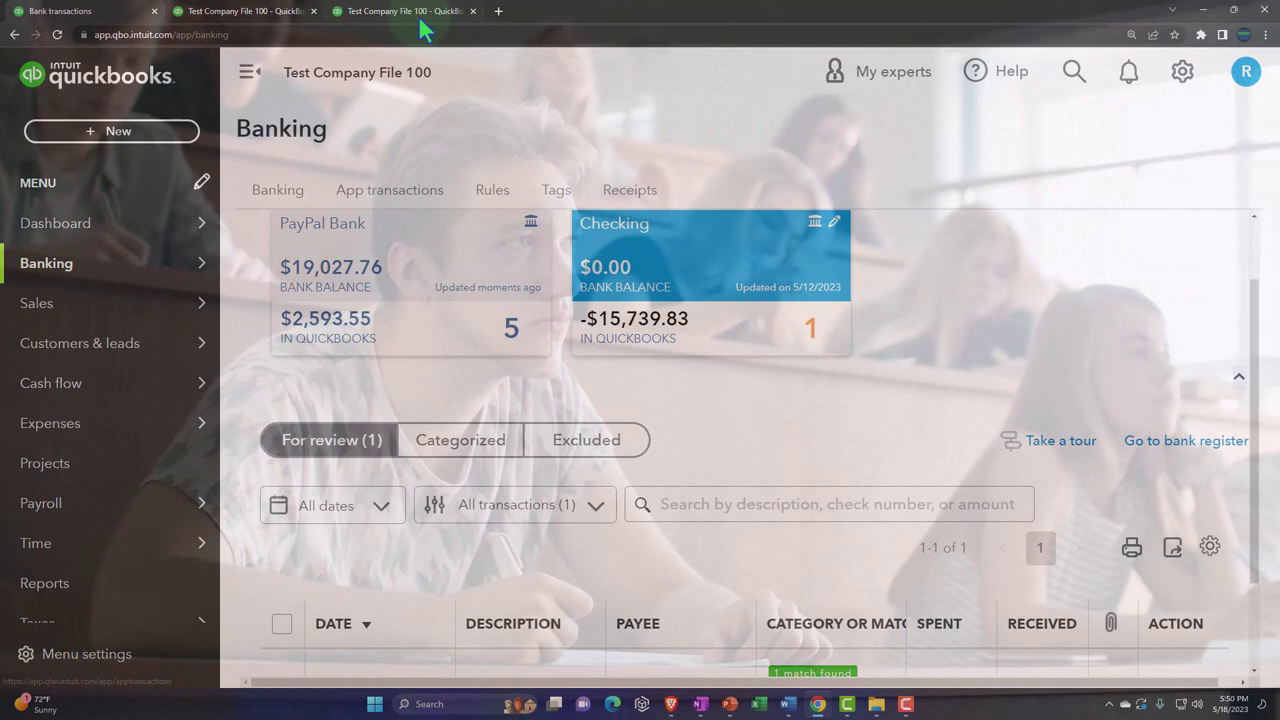
Step: Return to the third tab's Profit and Loss report with Total Auto Expense 2,290.00
left_click(415, 11)
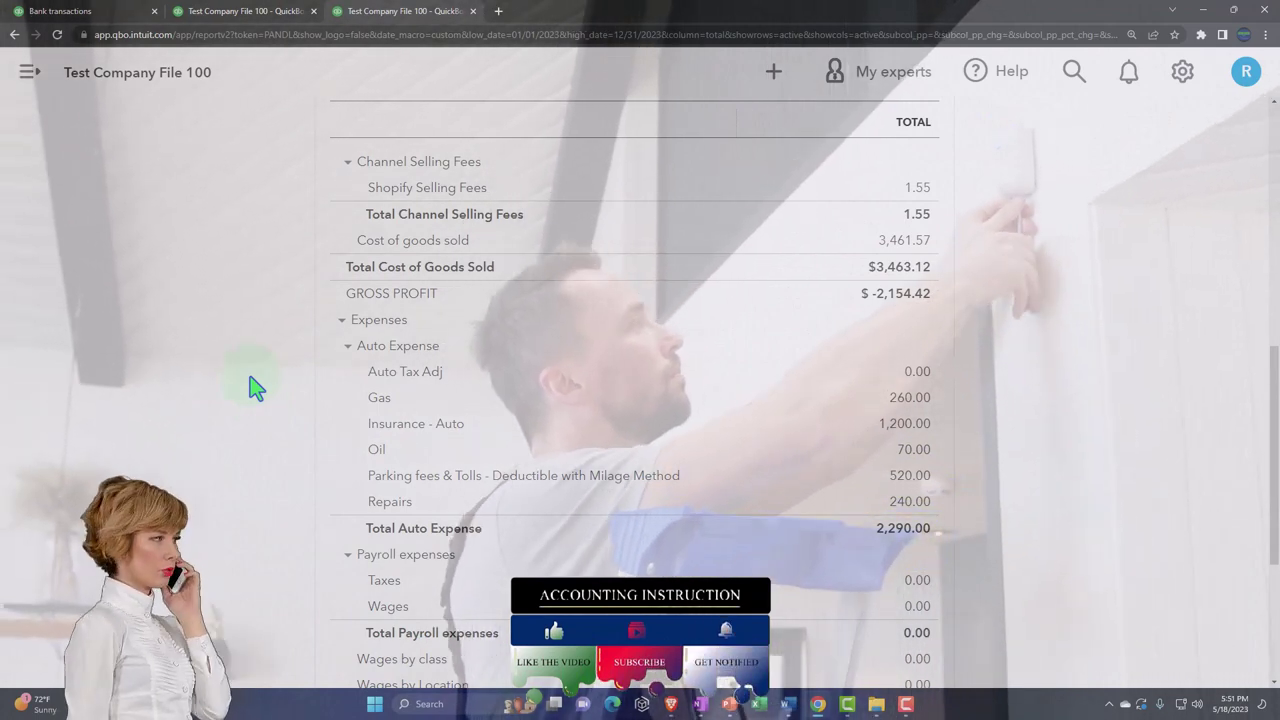
Step: Switch to the Bank transactions tab showing the PayPal Bank and Checking balances
left_click(100, 11)
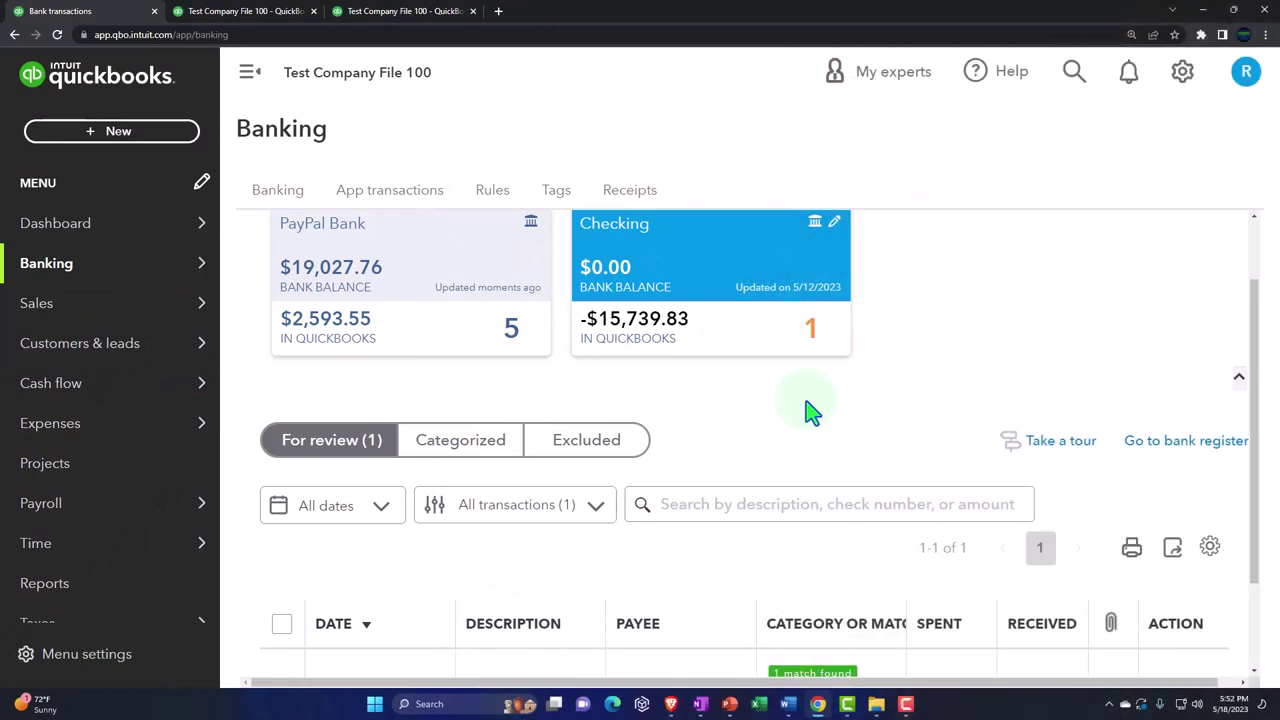
Step: Rerun the Profit and Loss report with display columns set to Classes, showing Tax Adj and Not Specified
left_click(405, 28)
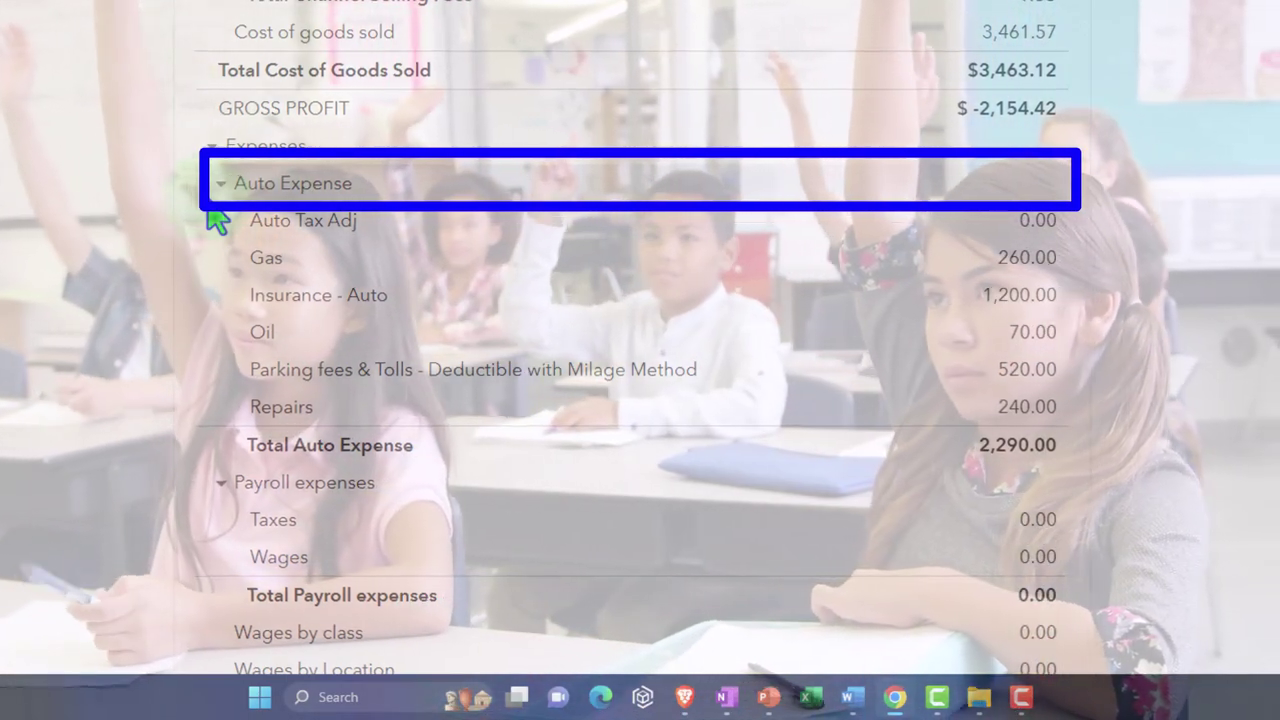
scroll(218, 222, "up", 10)
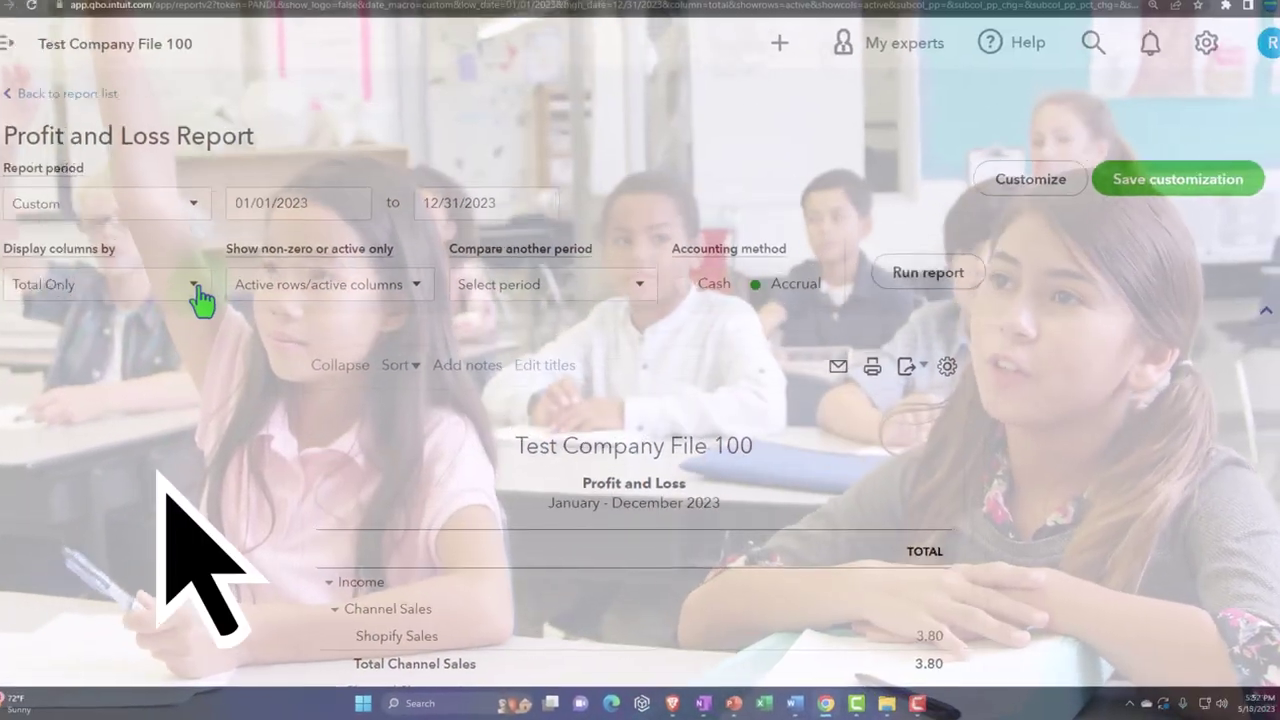
left_click(200, 288)
left_click(134, 458)
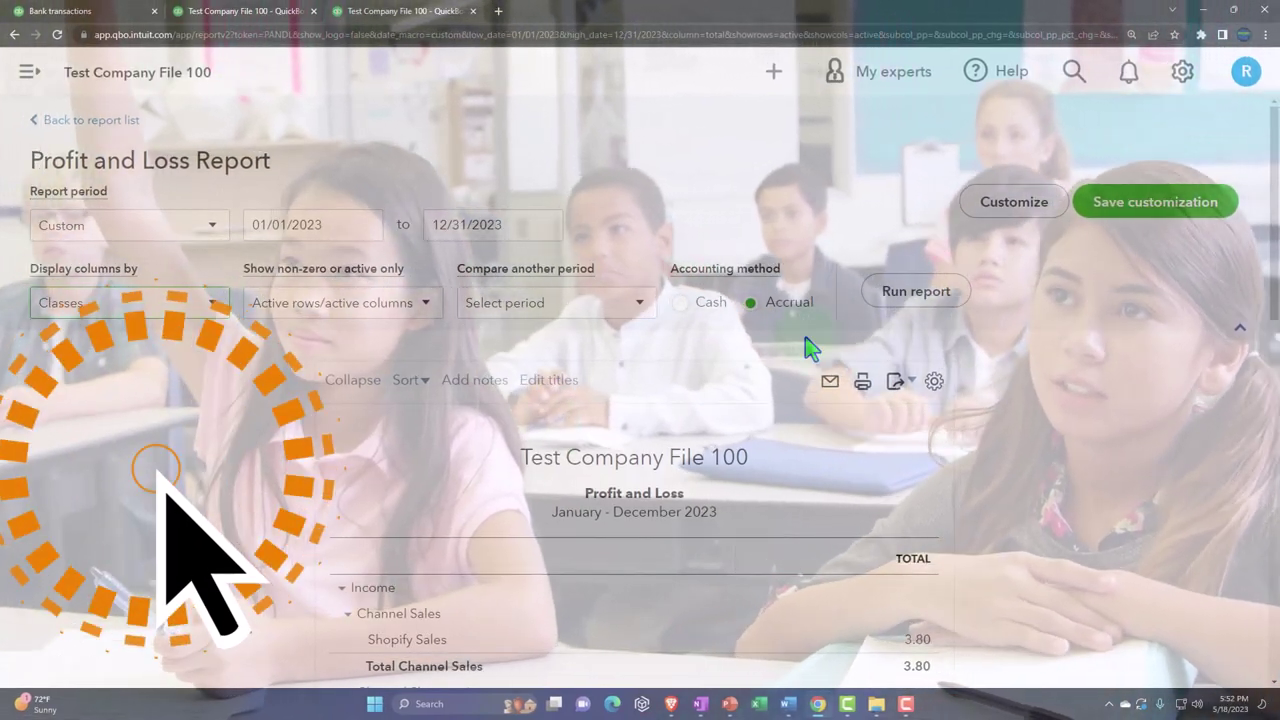
left_click(905, 291)
scroll(977, 443, "down", 3)
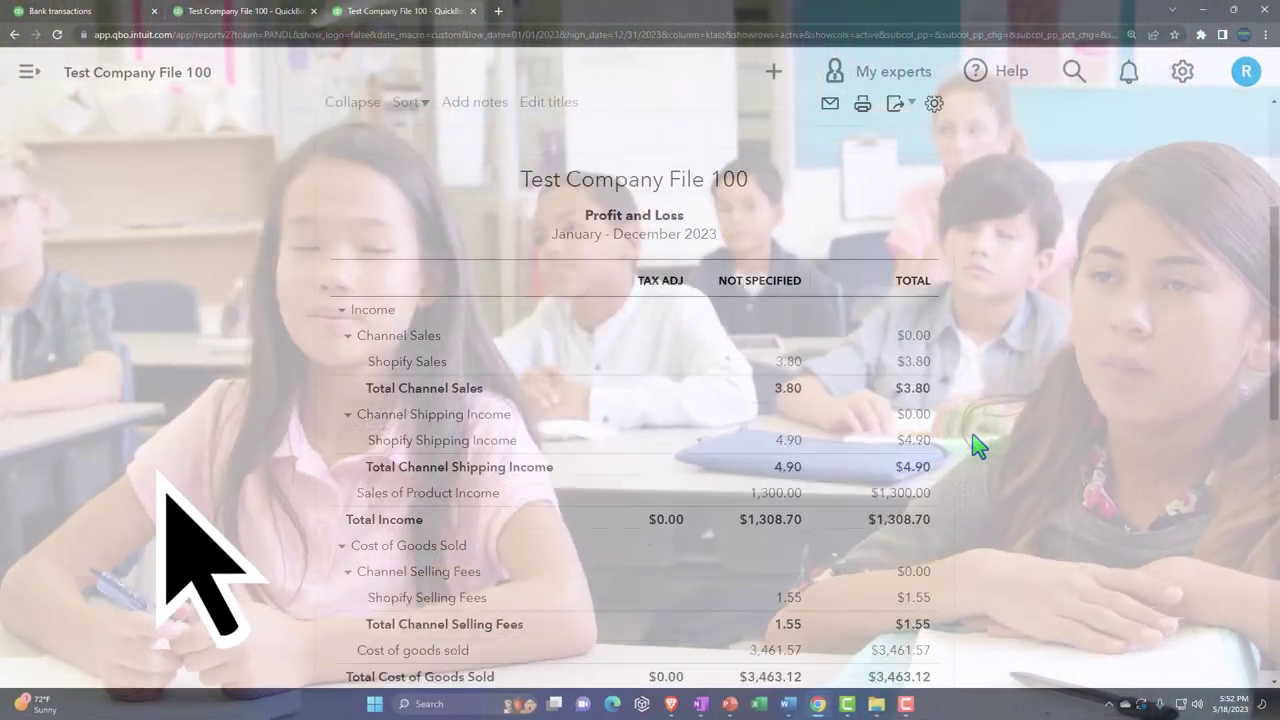
scroll(977, 446, "down", 4)
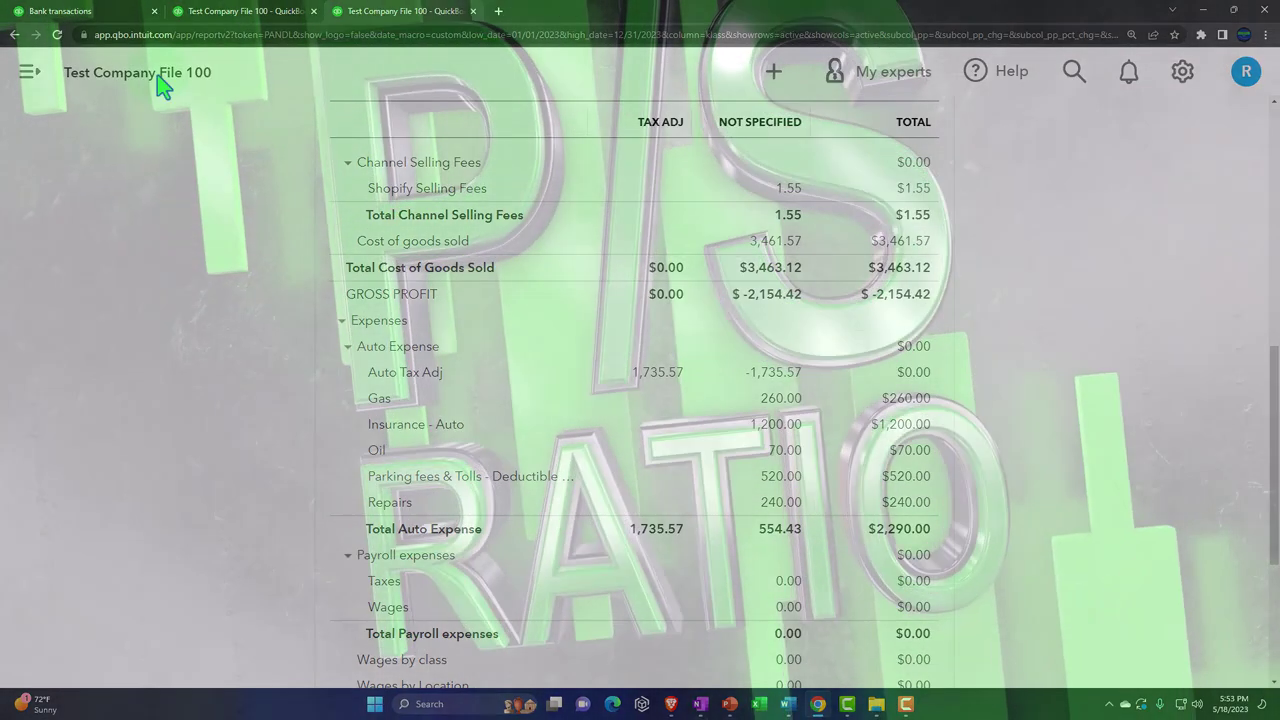
Step: Return to the Bank transactions page and scroll to the $7.15 Shopify Pay deposit awaiting review
left_click(112, 16)
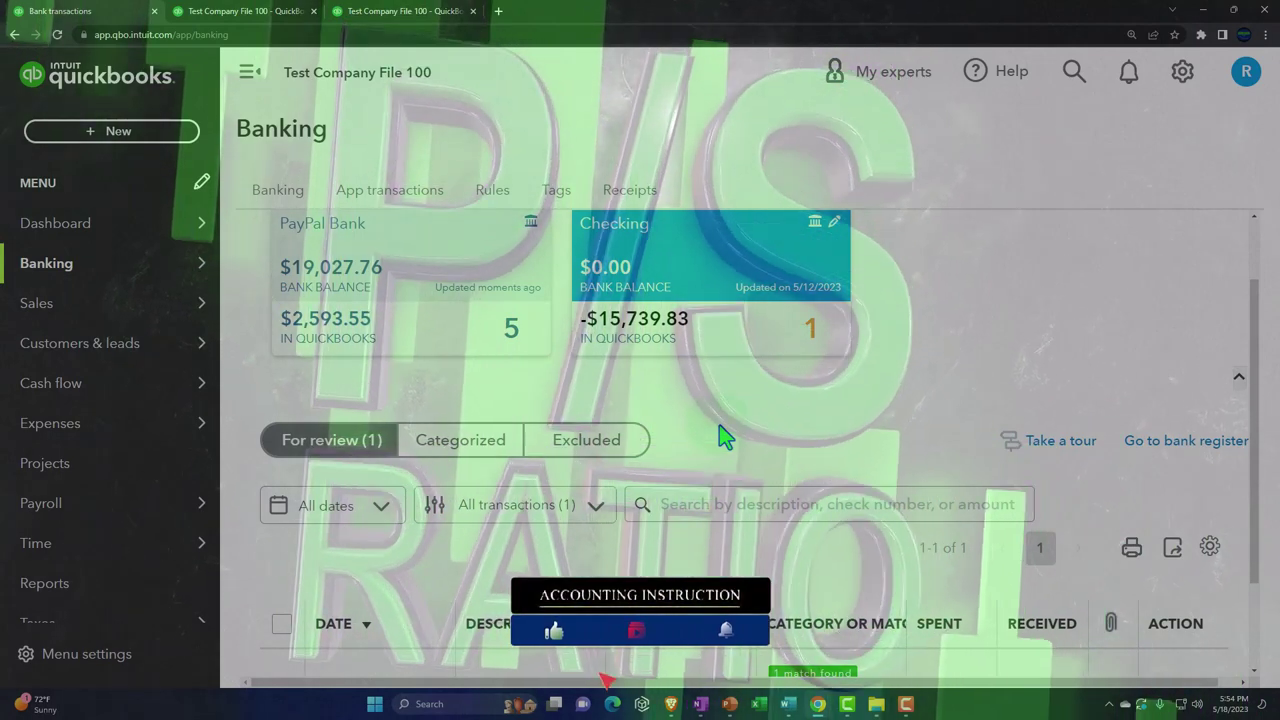
scroll(725, 436, "down", 1)
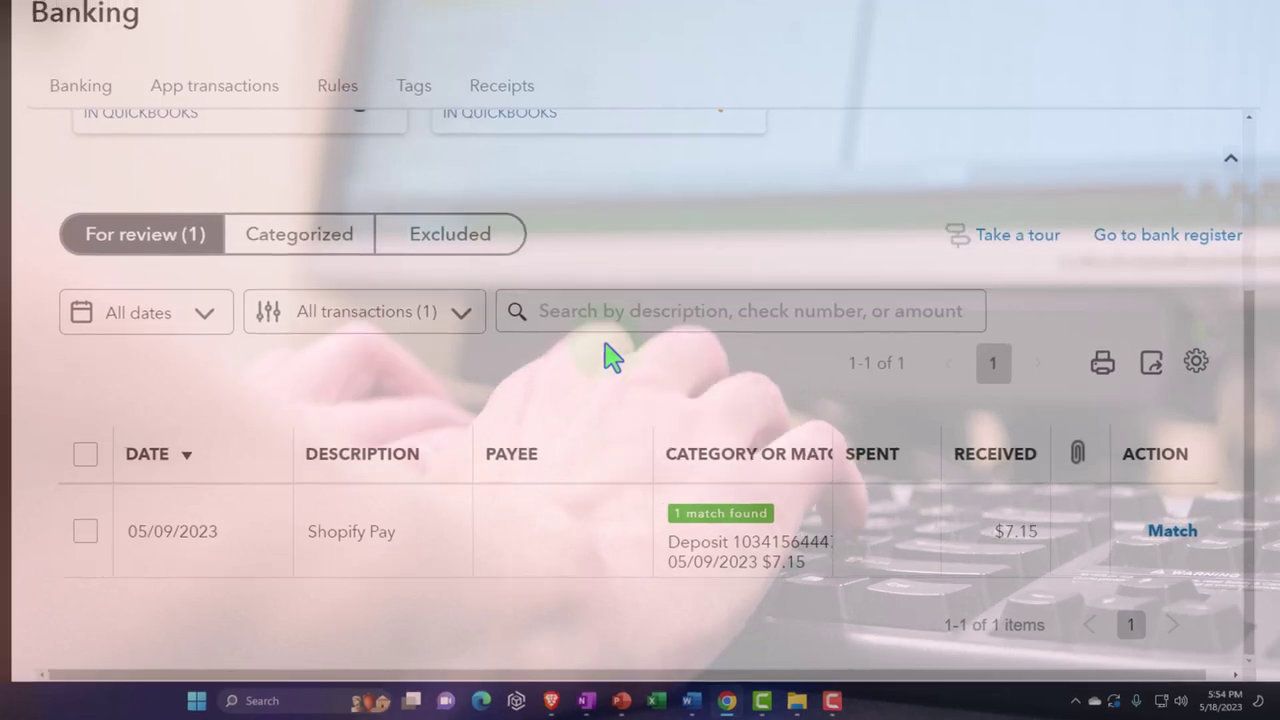
left_click(405, 8)
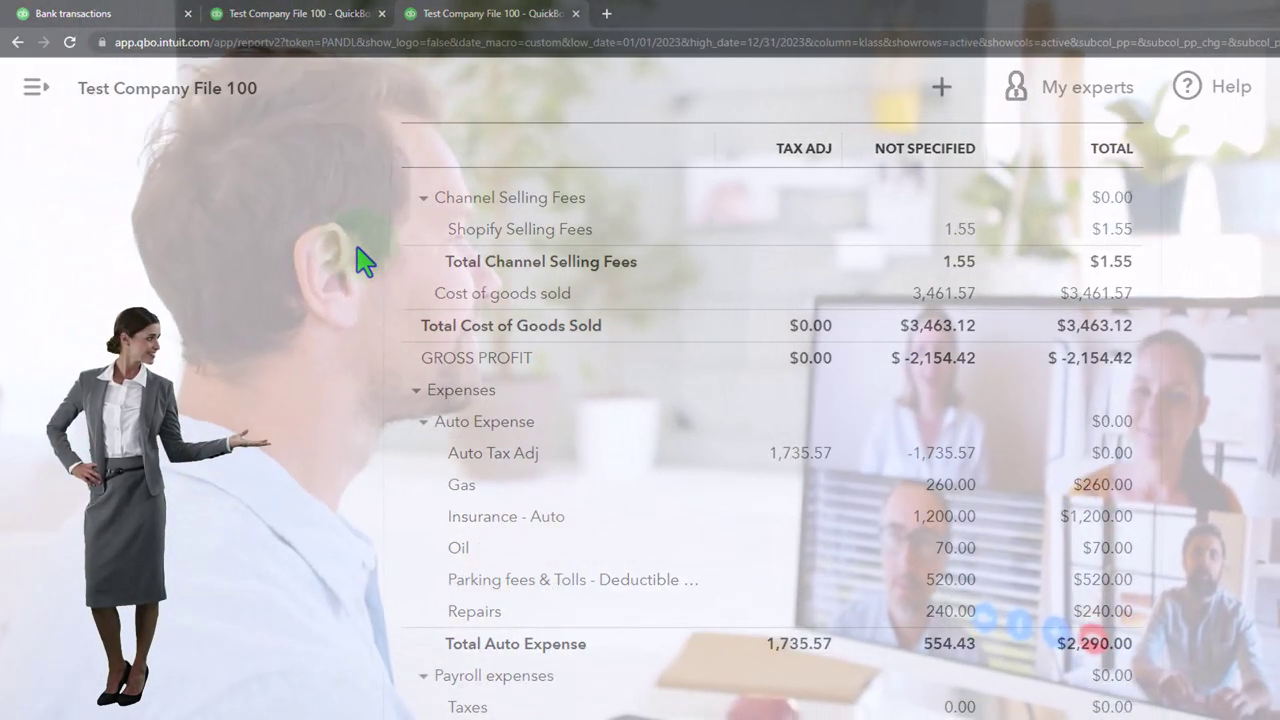
scroll(375, 413, "up", 6)
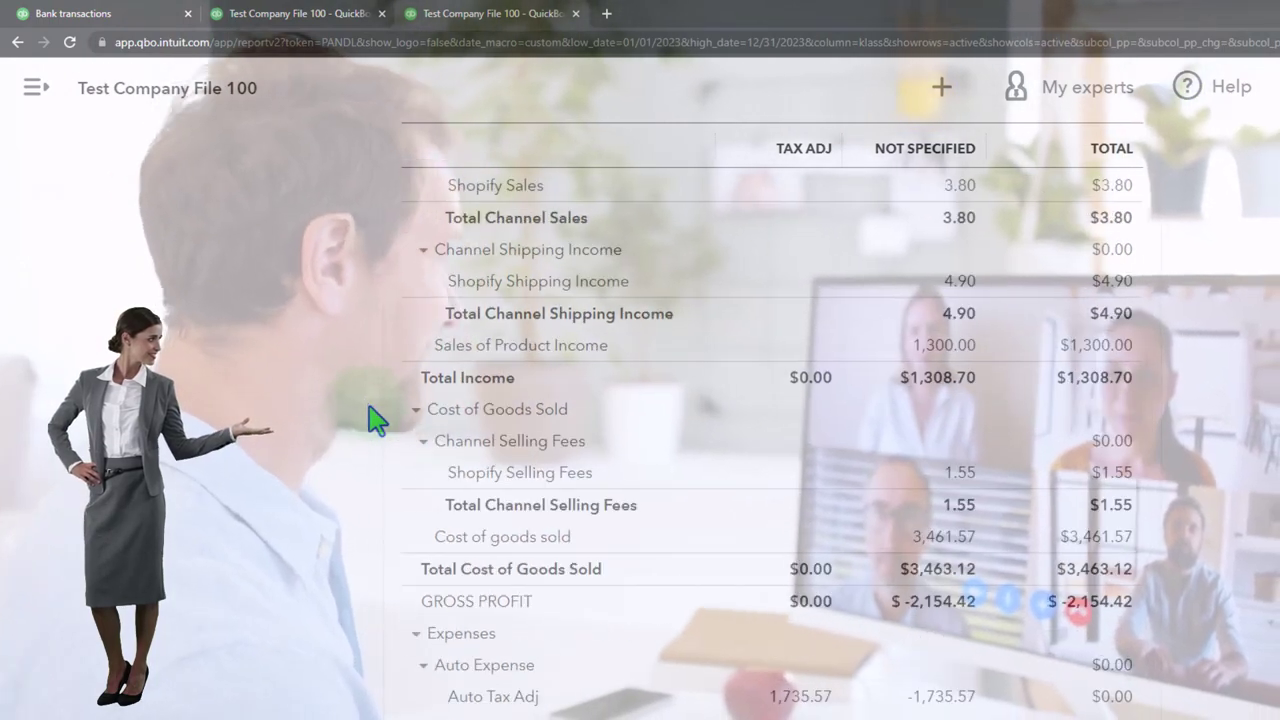